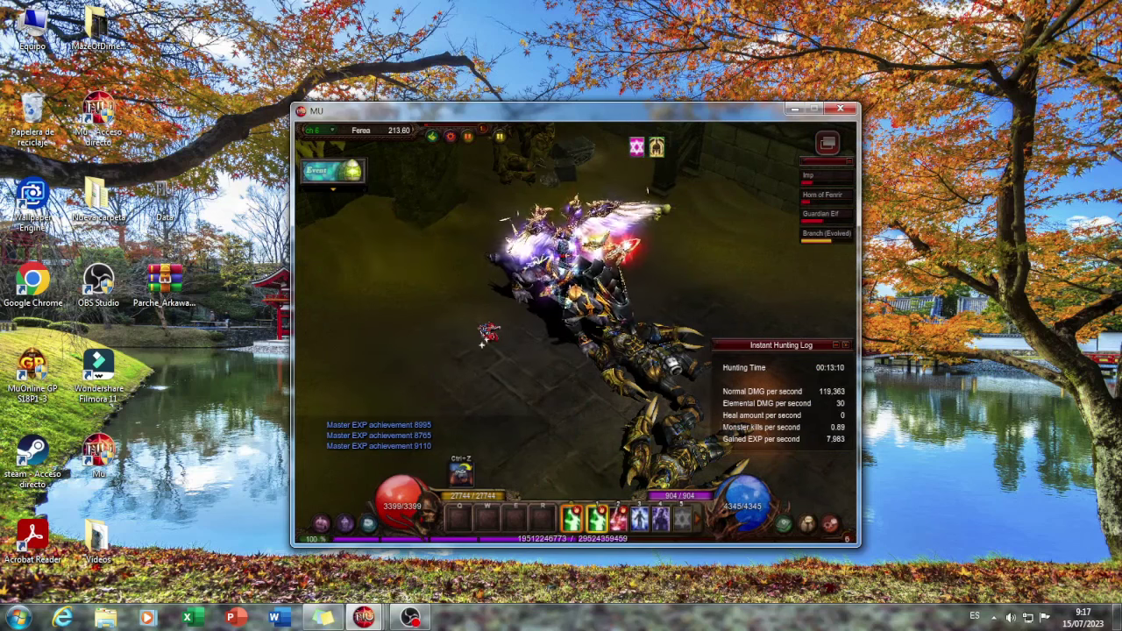
# Step: Review the computer's basic system information, including Windows edition, processor and installed memory, and close it
pyautogui.click(17, 618)
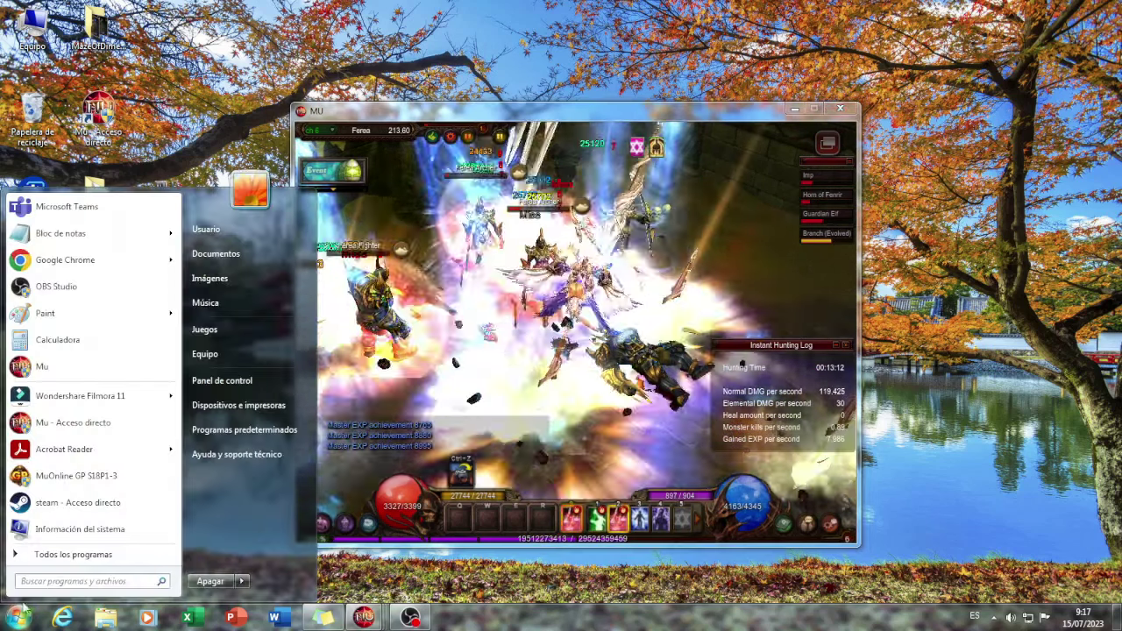
pyautogui.rightClick(227, 358)
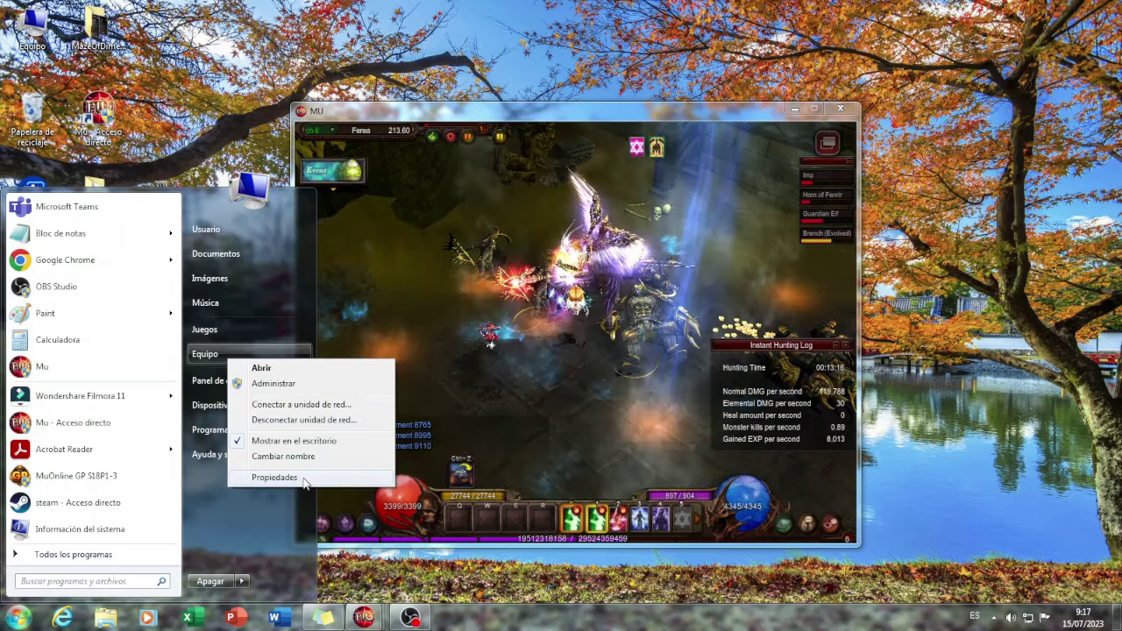
pyautogui.click(304, 480)
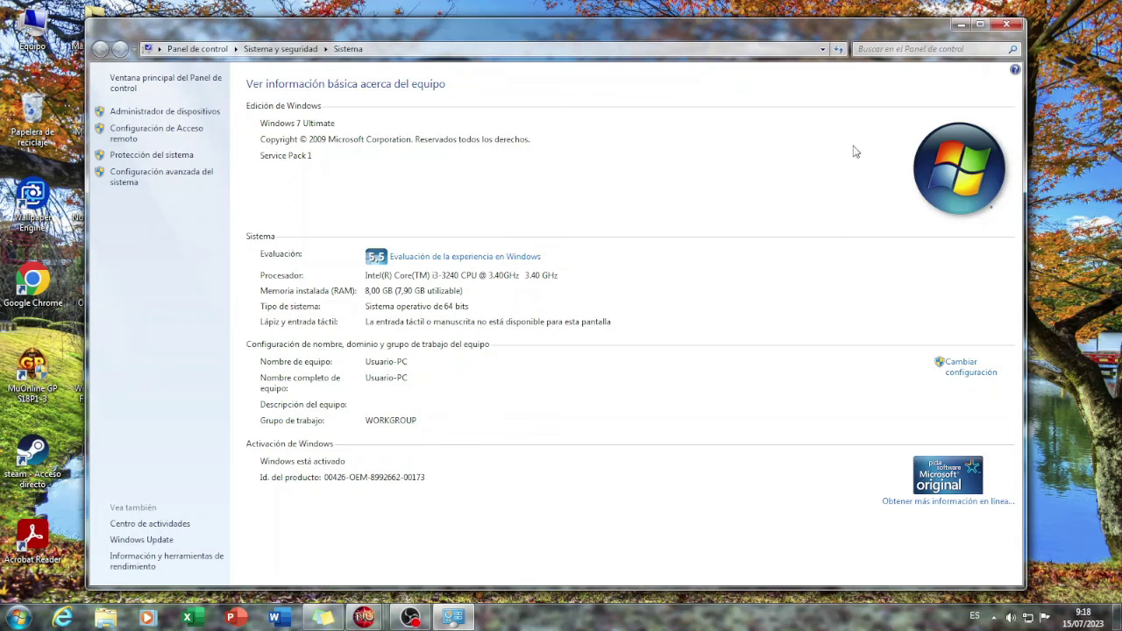
pyautogui.click(1007, 25)
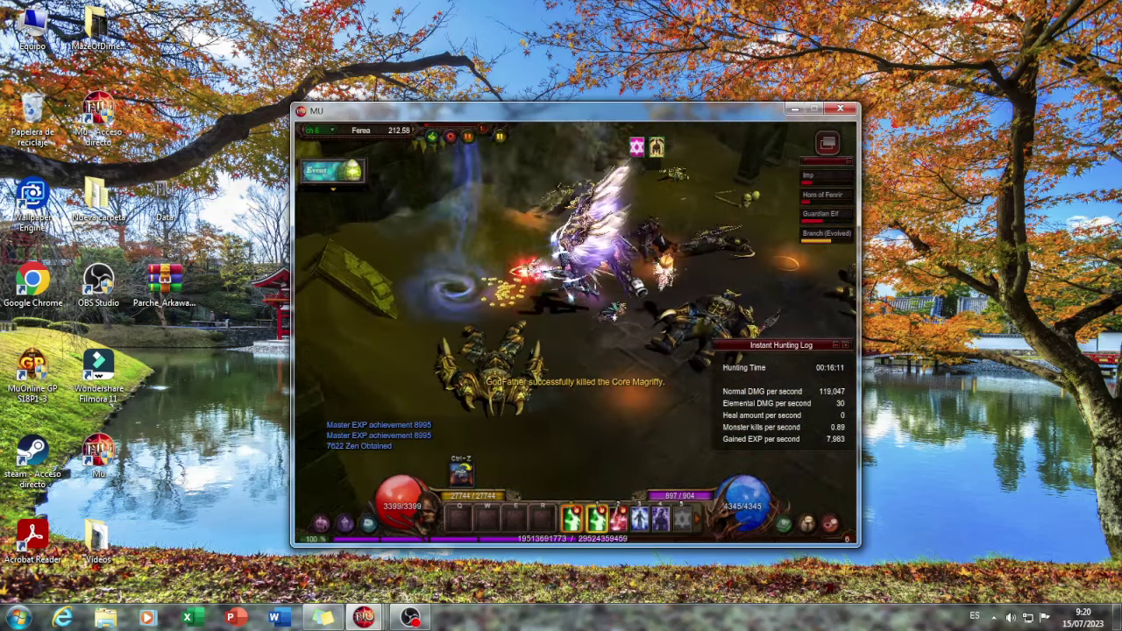
# Step: Dismiss the MU game window to clear the desktop
pyautogui.press('i')
pyautogui.press('i')
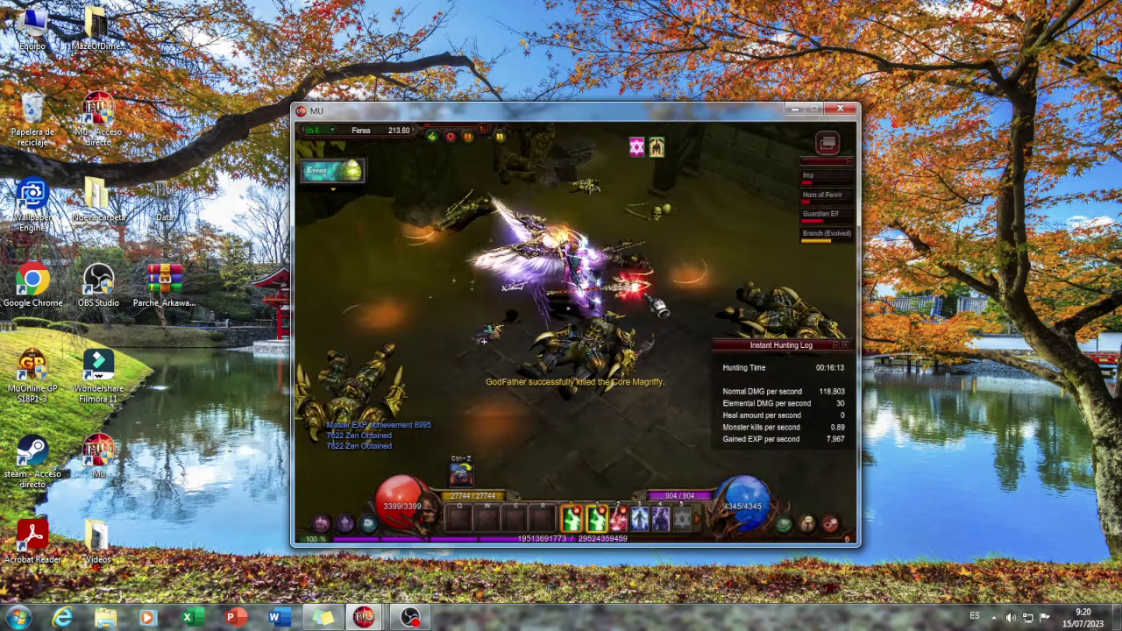
pyautogui.press('c')
pyautogui.press('c')
pyautogui.press('i')
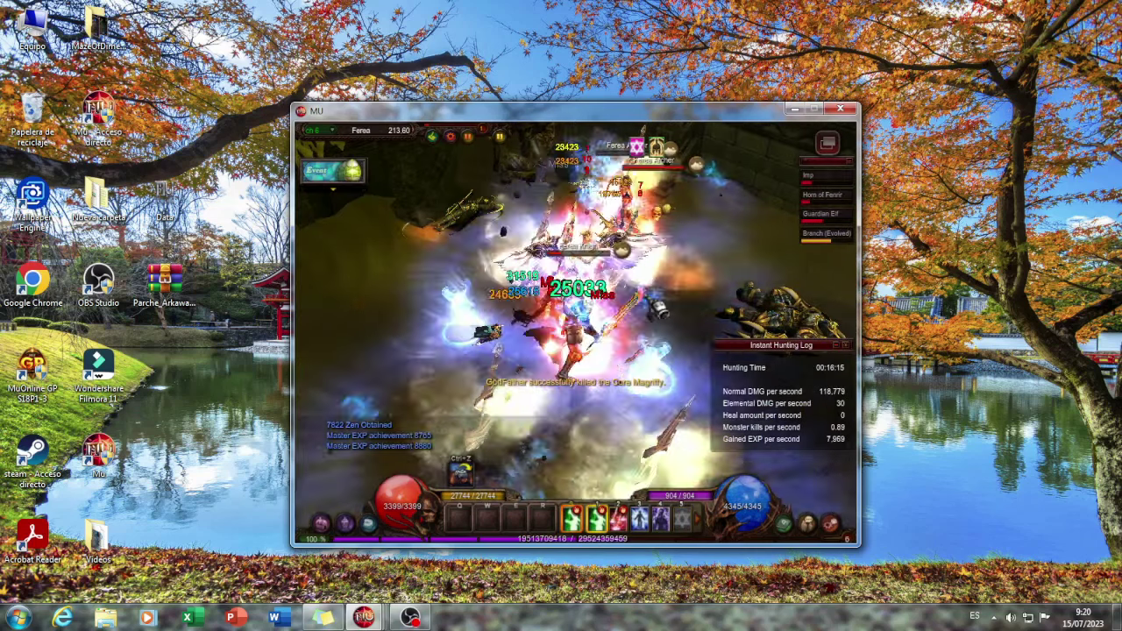
pyautogui.click(843, 108)
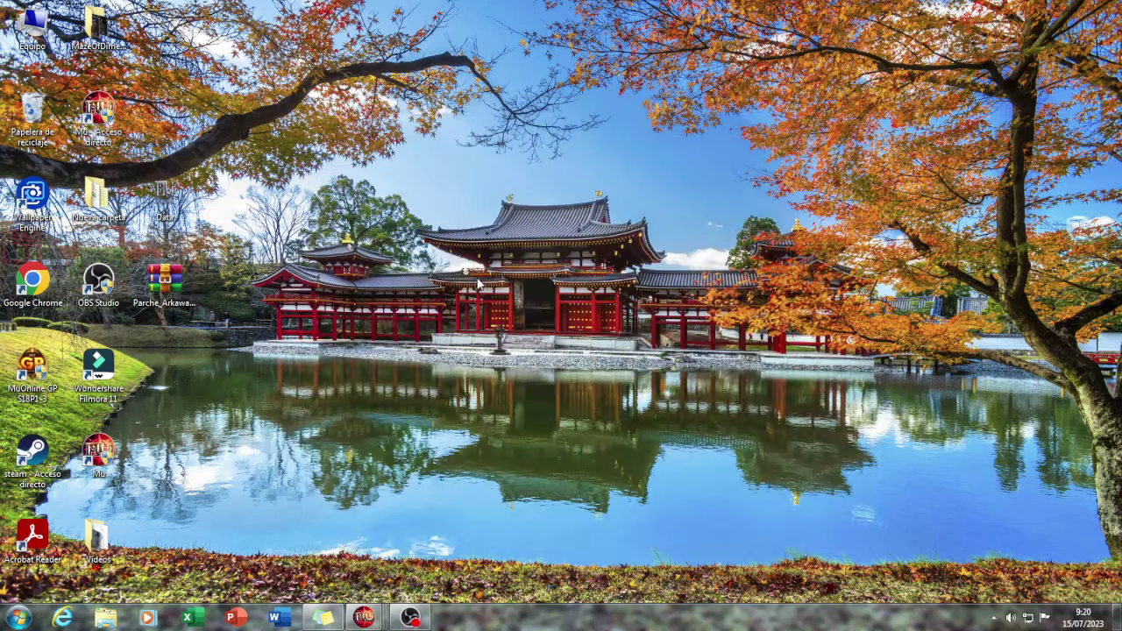
pyautogui.rightClick(479, 281)
pyautogui.click(520, 321)
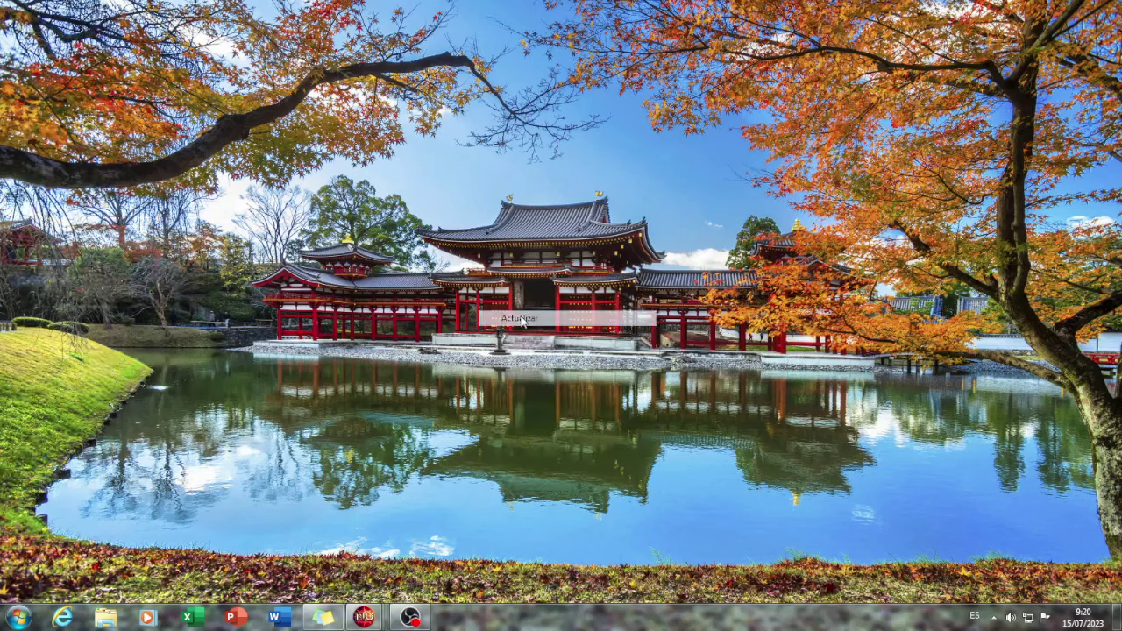
pyautogui.rightClick(347, 218)
pyautogui.click(388, 258)
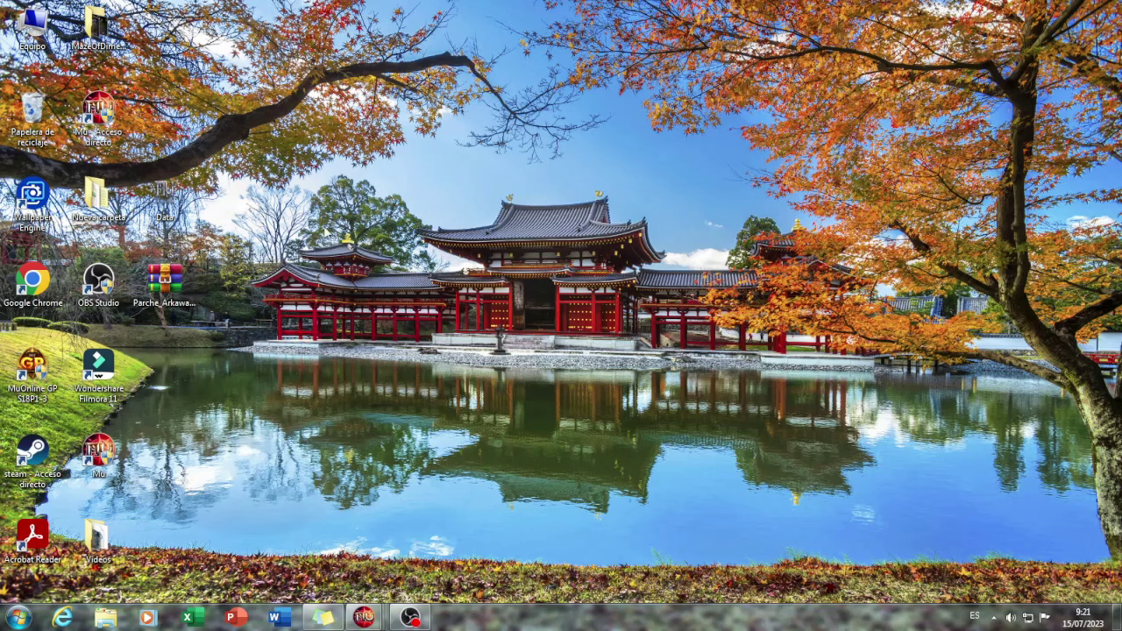
pyautogui.rightClick(325, 226)
pyautogui.click(351, 263)
pyautogui.rightClick(277, 183)
pyautogui.click(307, 219)
pyautogui.rightClick(304, 215)
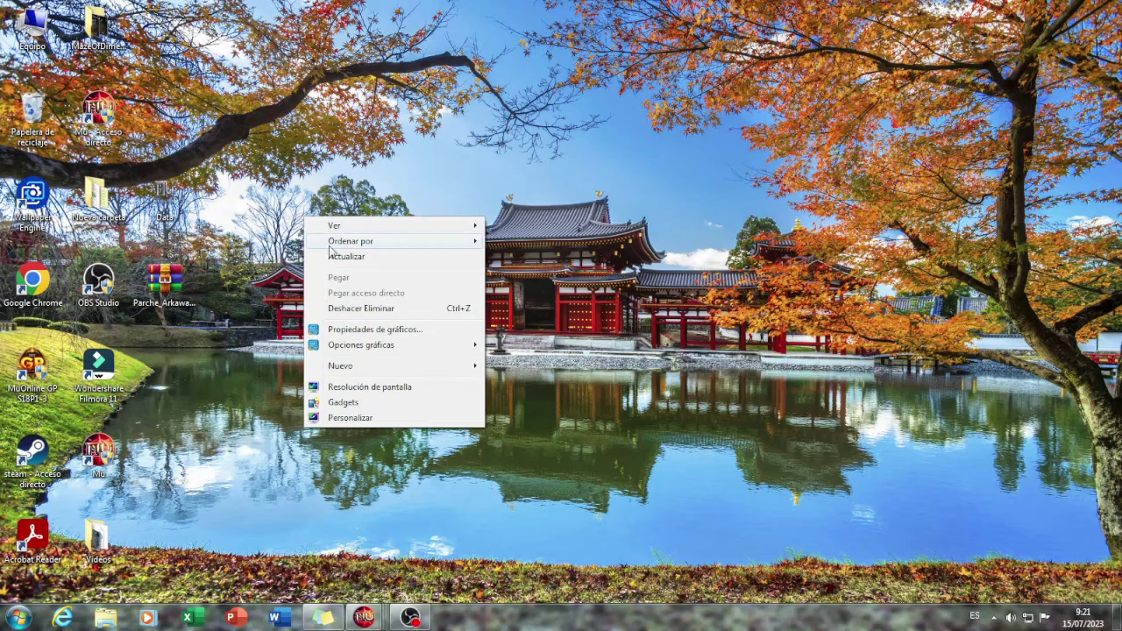
pyautogui.click(338, 255)
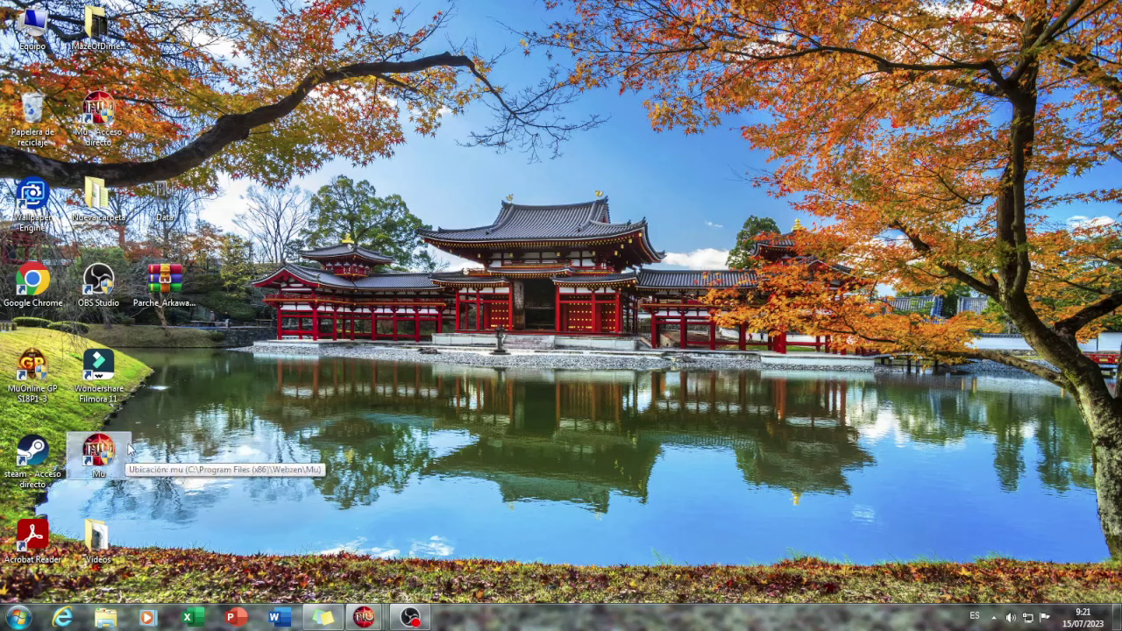
# Step: Look at the installation folder behind the desktop's Mu shortcut and close it
pyautogui.rightClick(92, 452)
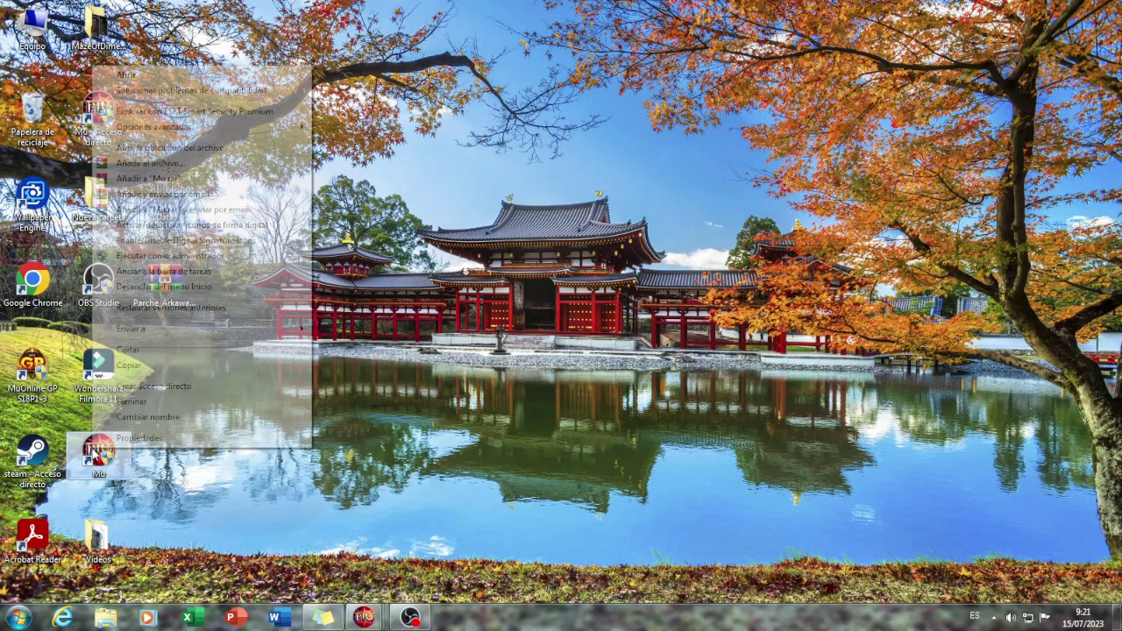
pyautogui.click(201, 147)
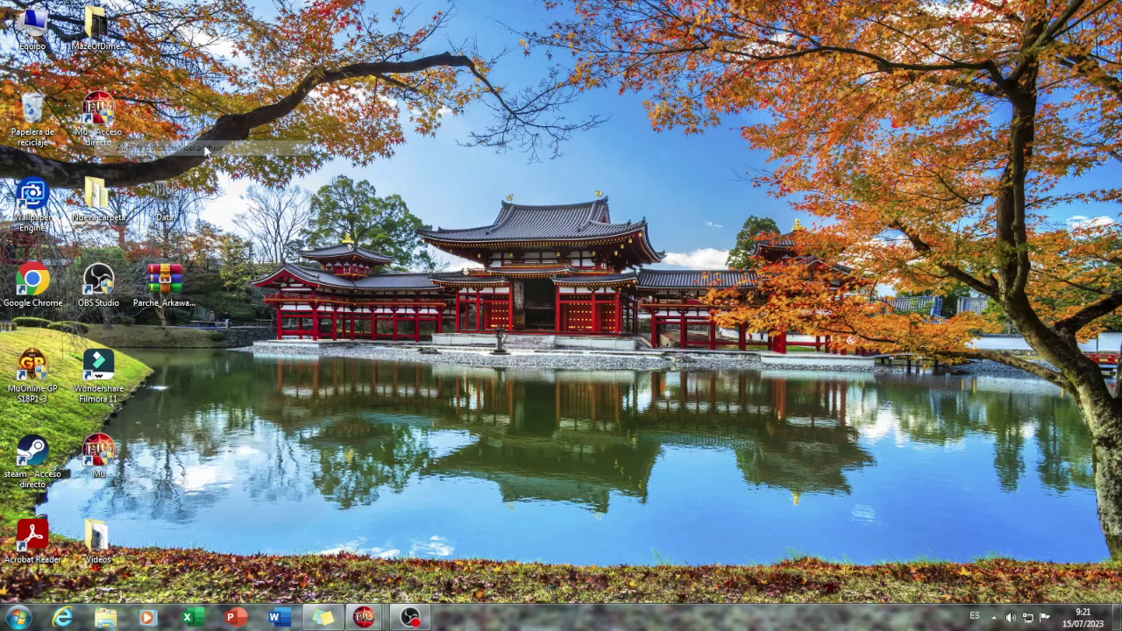
pyautogui.moveTo(664, 37)
pyautogui.mouseDown()
pyautogui.moveTo(763, 25)
pyautogui.moveTo(666, 23)
pyautogui.mouseUp()
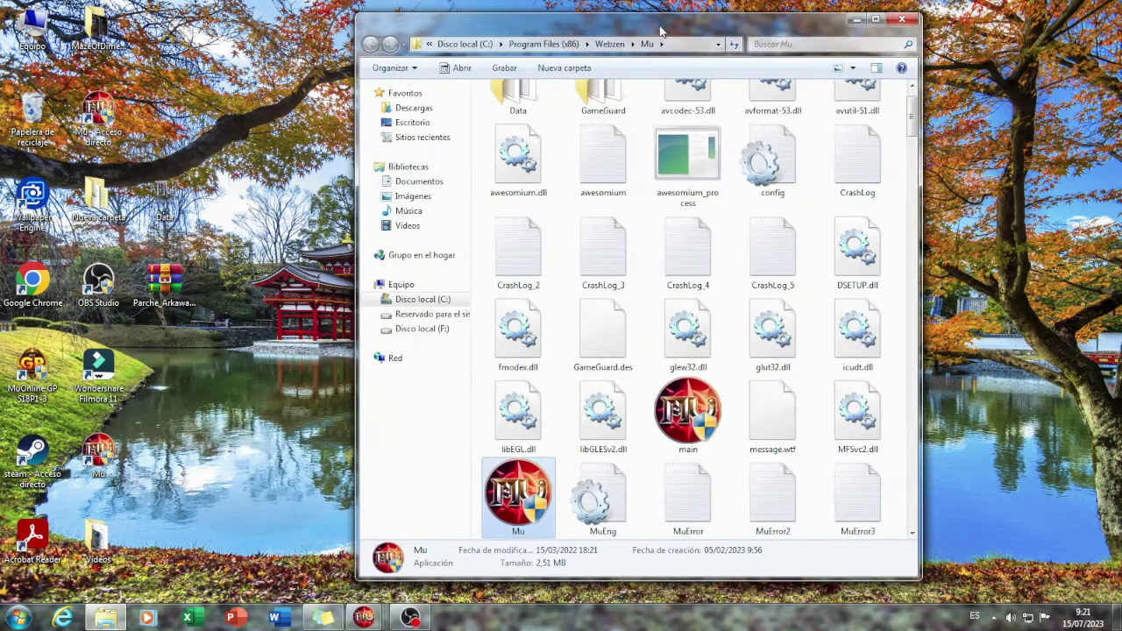
pyautogui.click(903, 19)
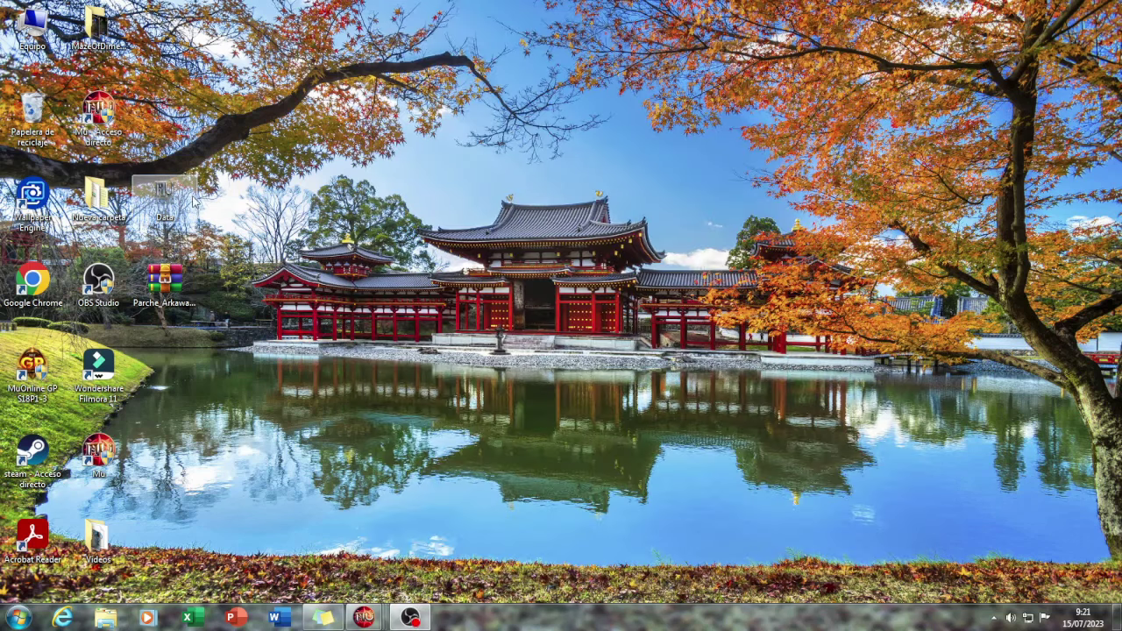
pyautogui.moveTo(166, 197)
pyautogui.mouseDown()
pyautogui.moveTo(249, 204)
pyautogui.moveTo(167, 280)
pyautogui.moveTo(165, 203)
pyautogui.moveTo(243, 211)
pyautogui.moveTo(175, 203)
pyautogui.mouseUp()
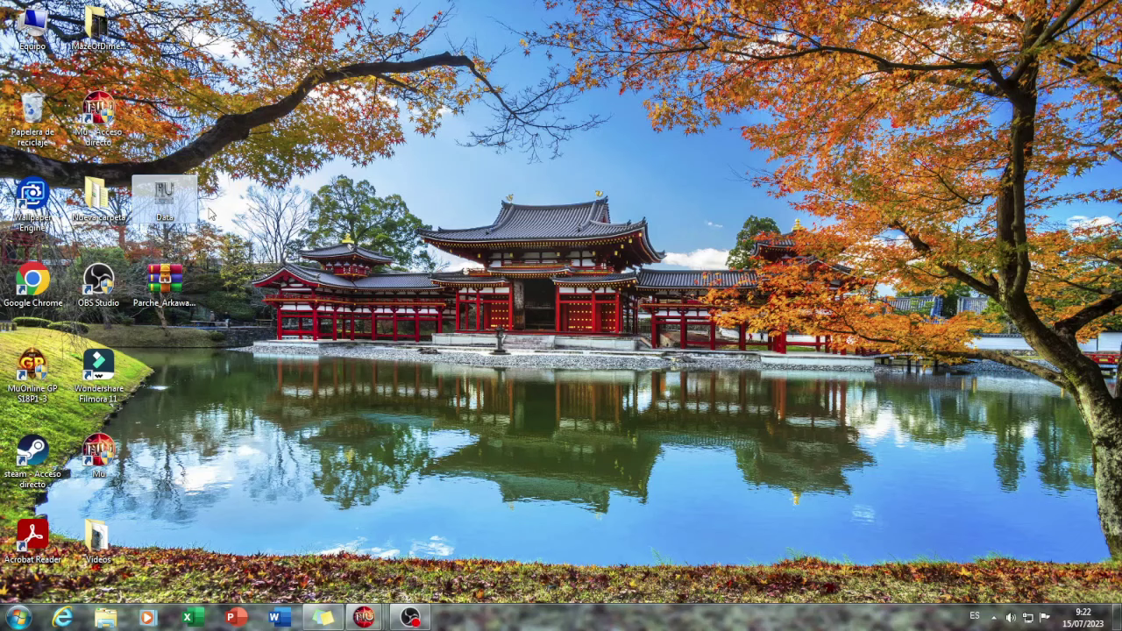
pyautogui.moveTo(174, 200)
pyautogui.mouseDown()
pyautogui.moveTo(230, 209)
pyautogui.moveTo(166, 202)
pyautogui.mouseUp()
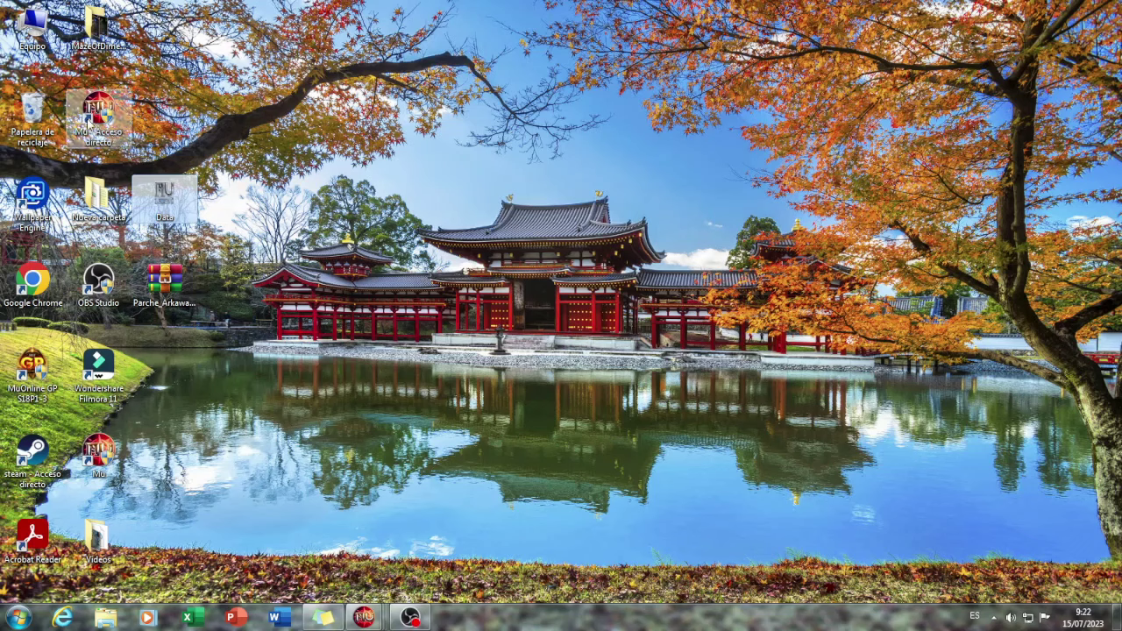
pyautogui.click(98, 112)
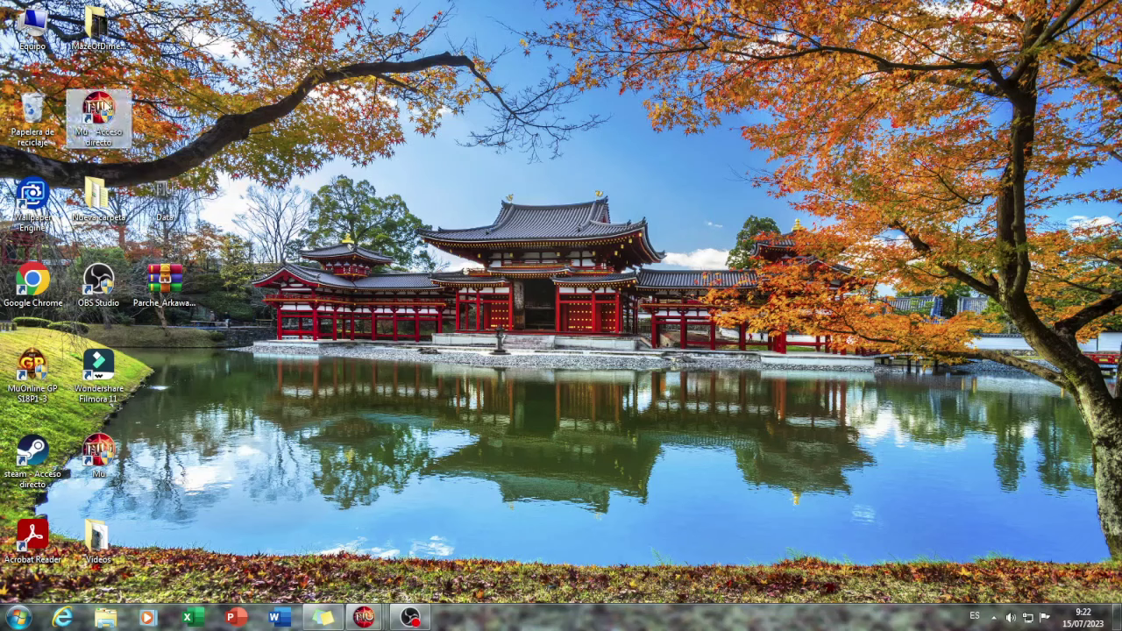
pyautogui.click(128, 450)
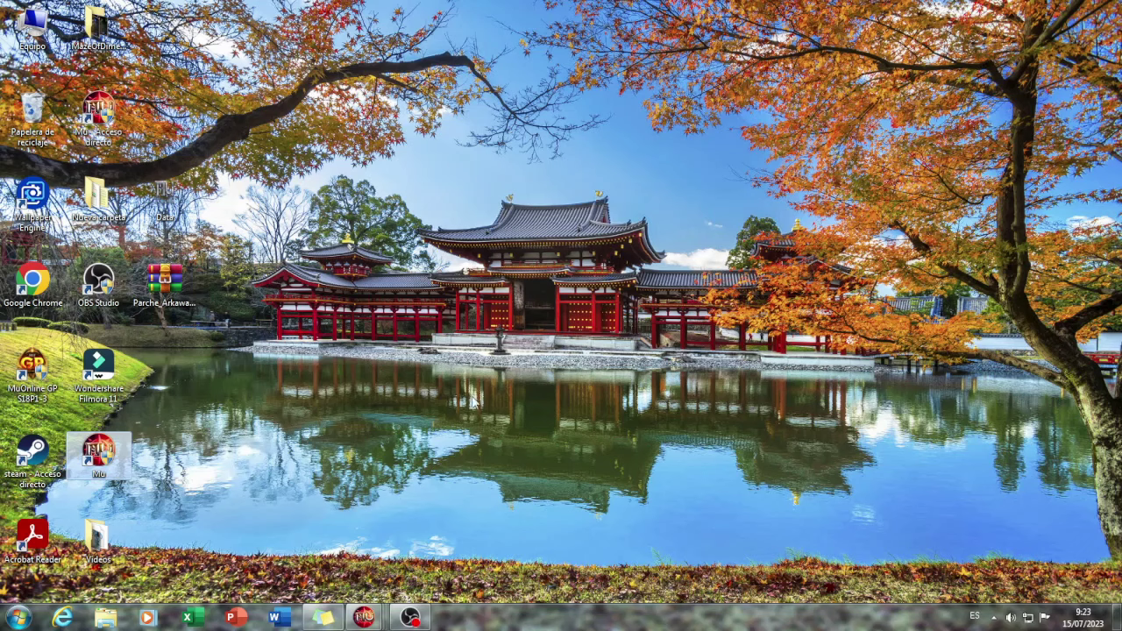
pyautogui.moveTo(419, 619)
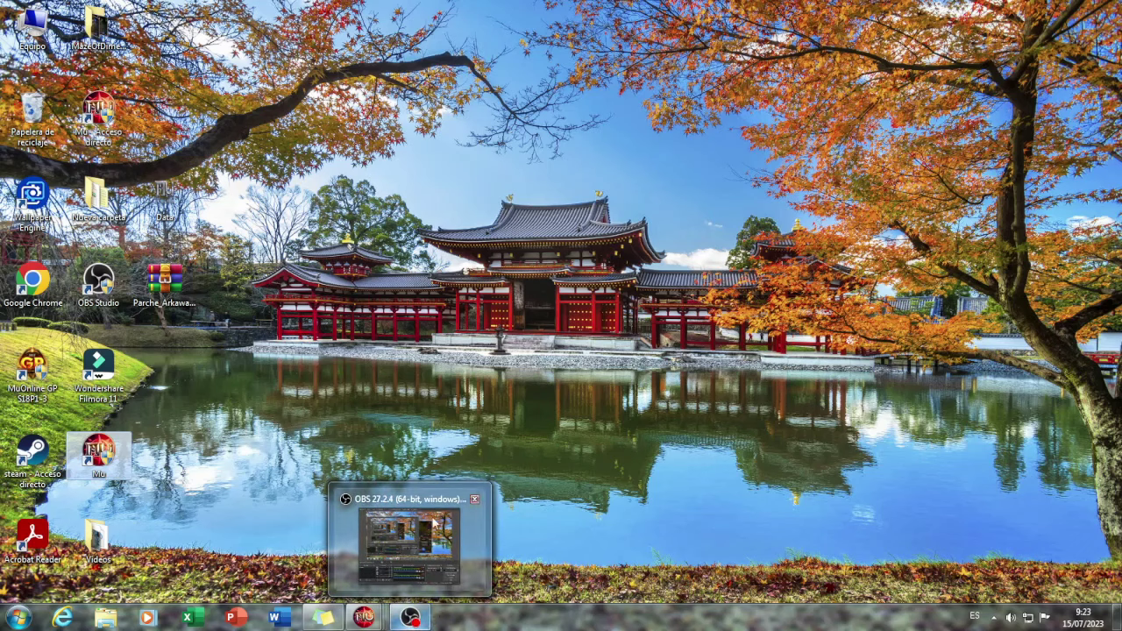
pyautogui.rightClick(401, 204)
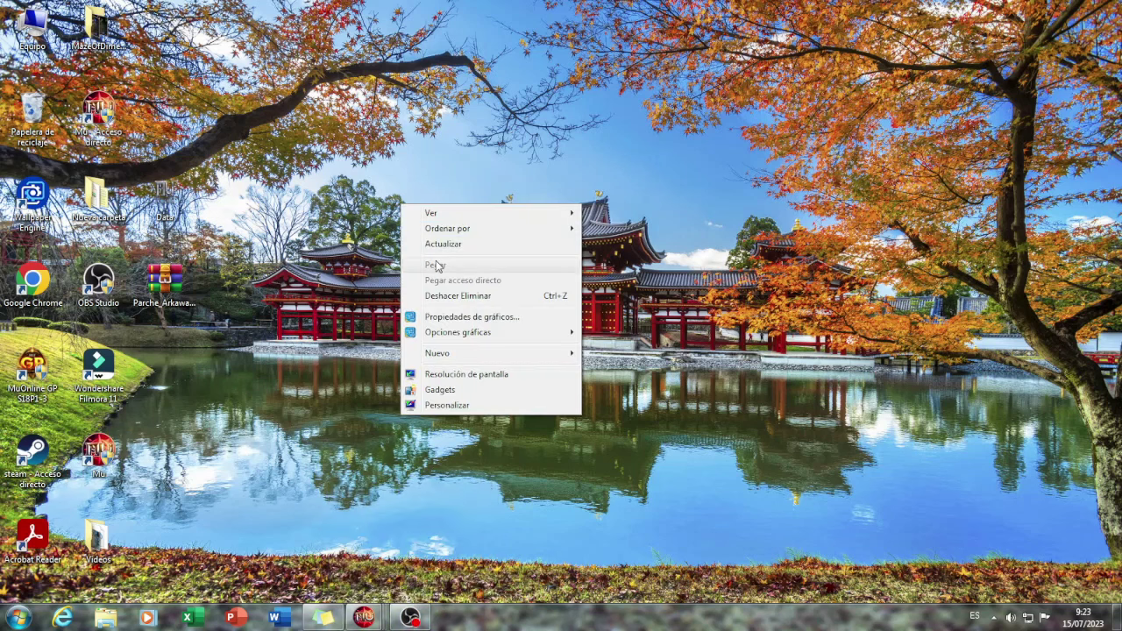
pyautogui.click(298, 189)
pyautogui.rightClick(298, 189)
pyautogui.click(319, 228)
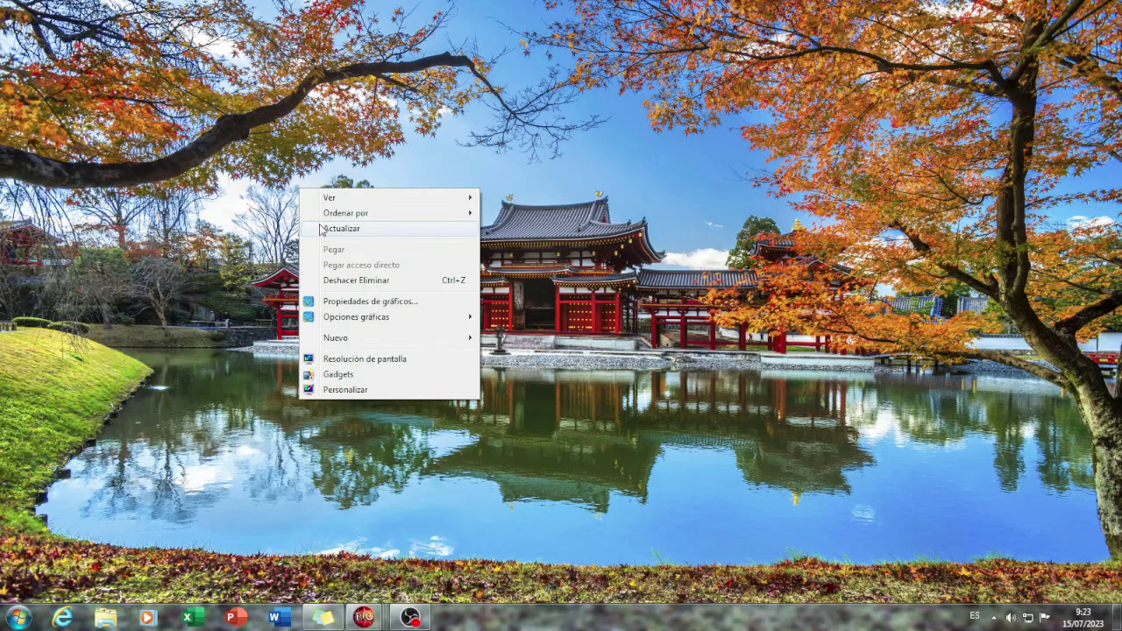
pyautogui.rightClick(253, 184)
pyautogui.click(276, 218)
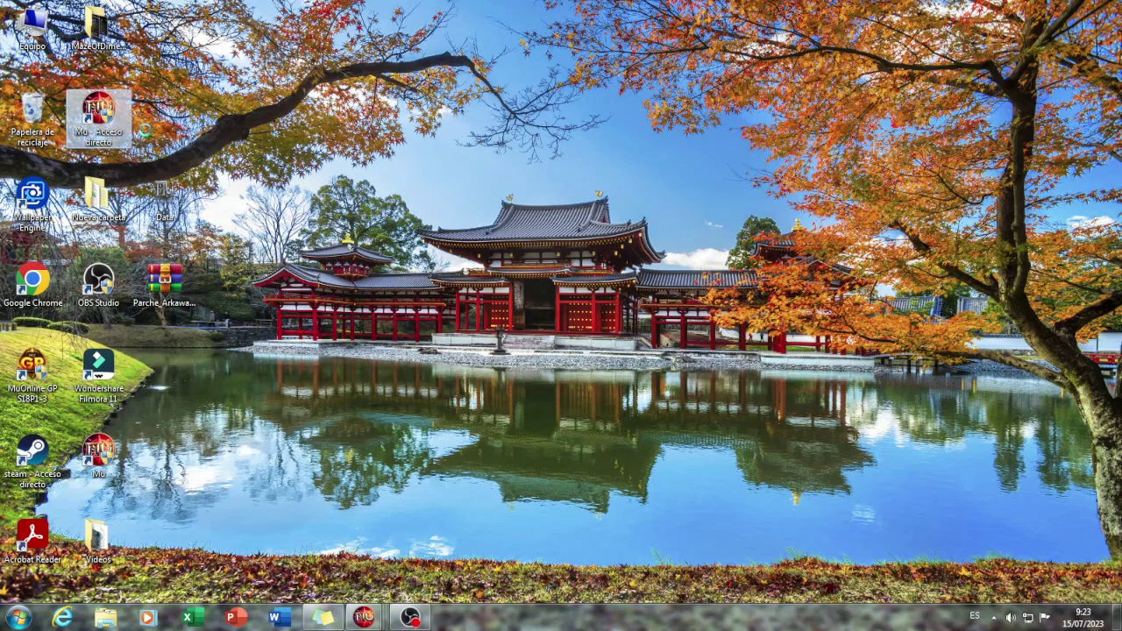
# Step: Open the file location of the "Mu - Acceso directo" shortcut and copy the desktop's Parche_Arkawar archive into that Mu folder
pyautogui.rightClick(121, 121)
pyautogui.click(213, 203)
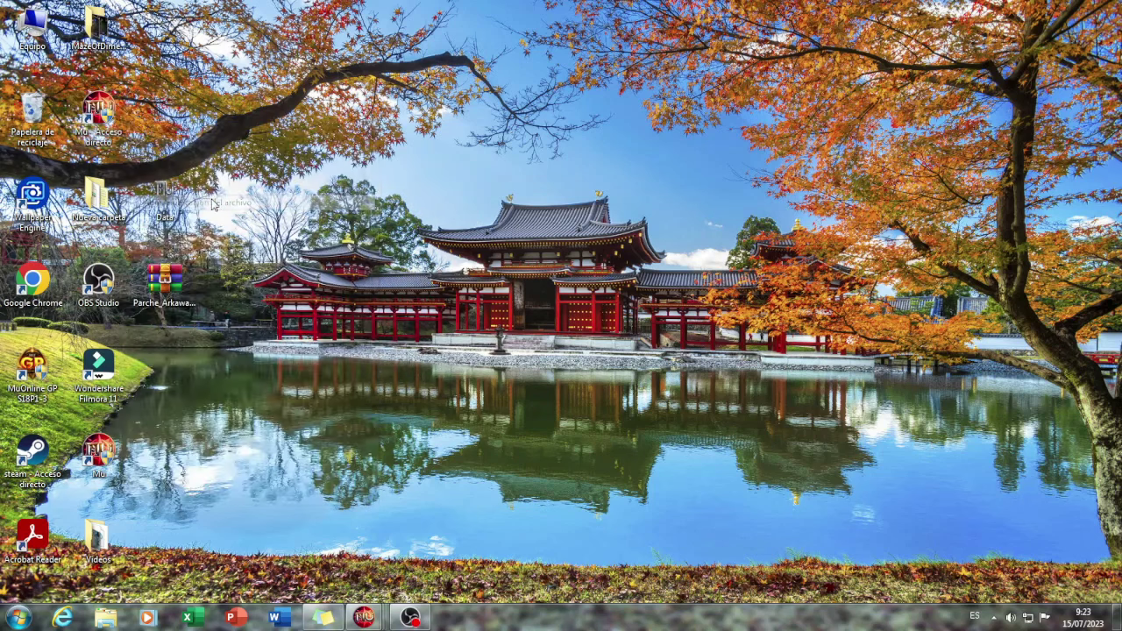
pyautogui.click(167, 200)
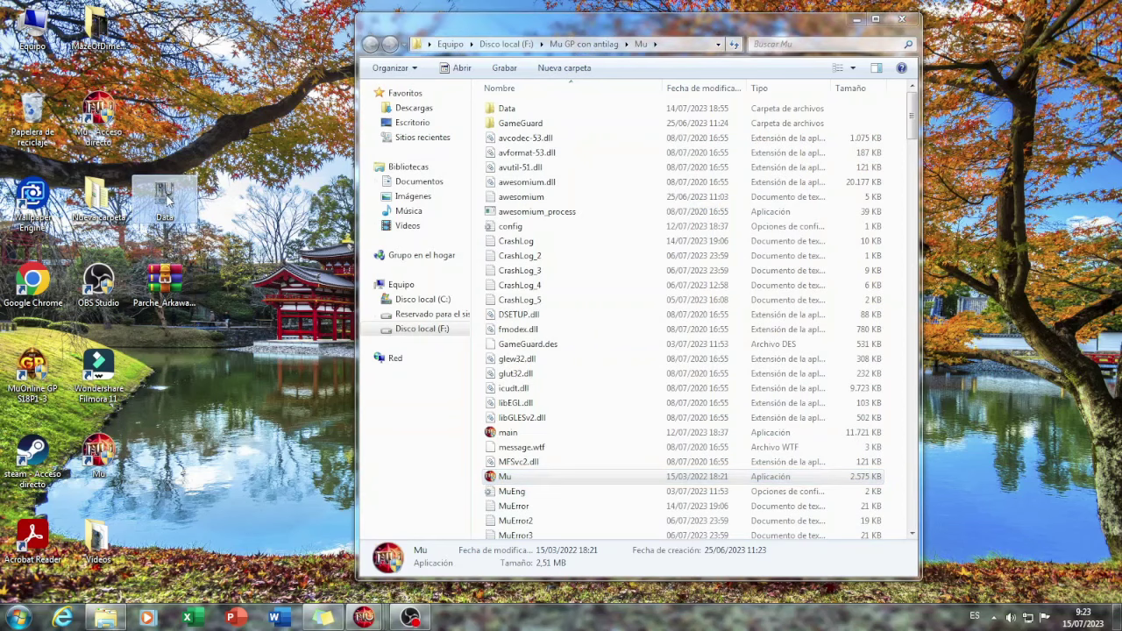
pyautogui.moveTo(171, 204)
pyautogui.mouseDown()
pyautogui.moveTo(367, 225)
pyautogui.moveTo(180, 211)
pyautogui.mouseUp()
pyautogui.moveTo(164, 285); pyautogui.dragTo(582, 413)
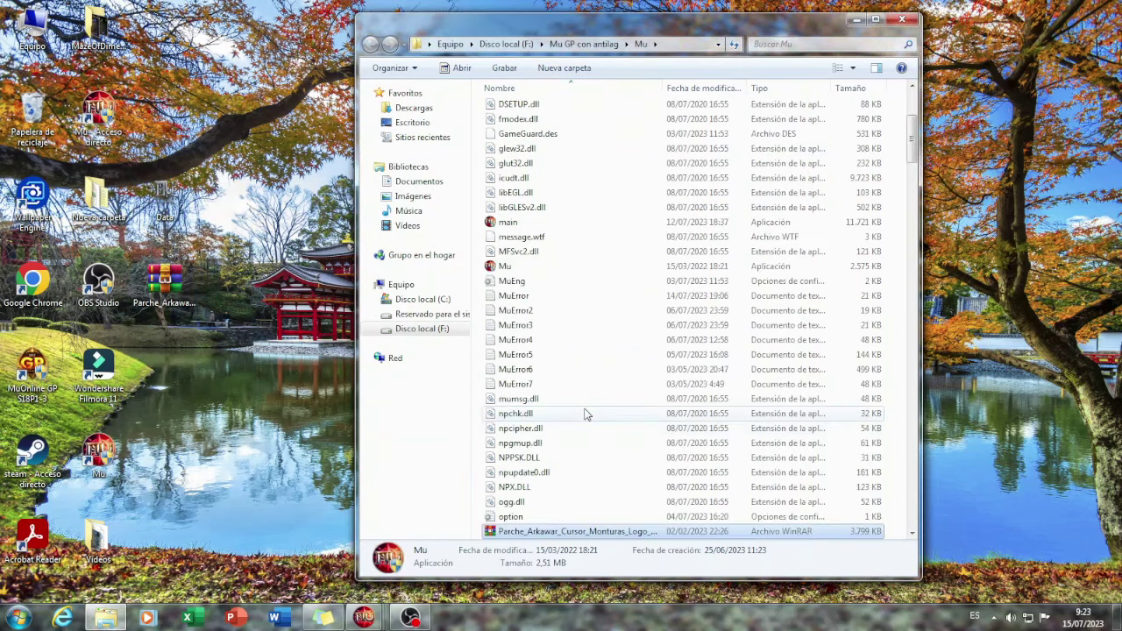
# Step: Extract the Parche_Arkawar_Cursor_Monturas_Logo_Gremory_ archive directly into the Mu folder, replacing all existing files
pyautogui.scroll(-6, 910, 191)
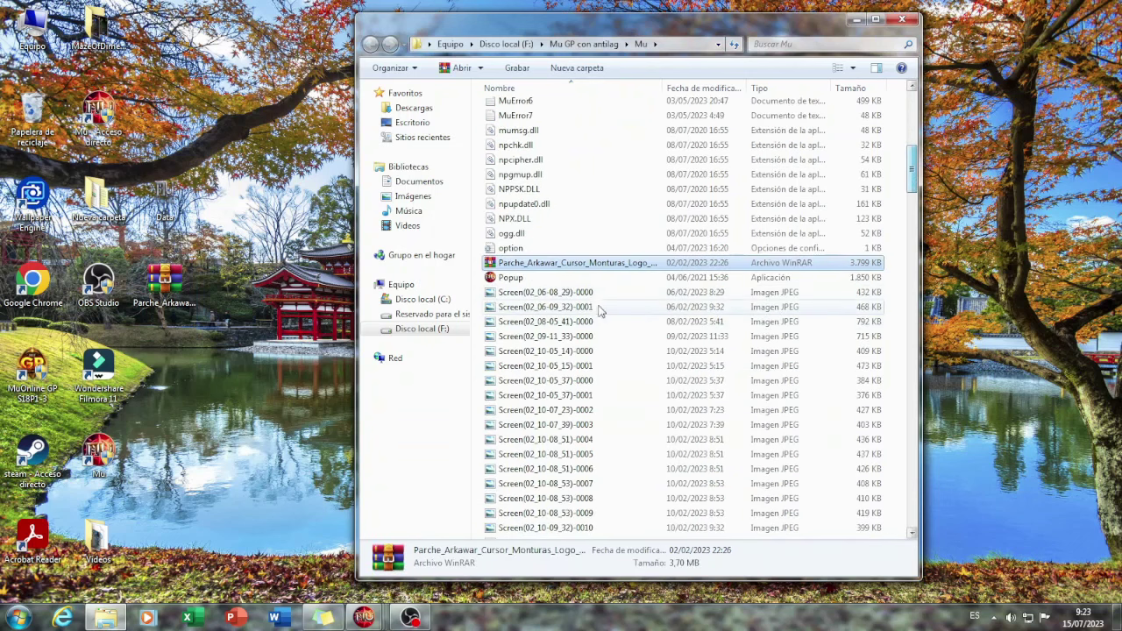
pyautogui.rightClick(589, 264)
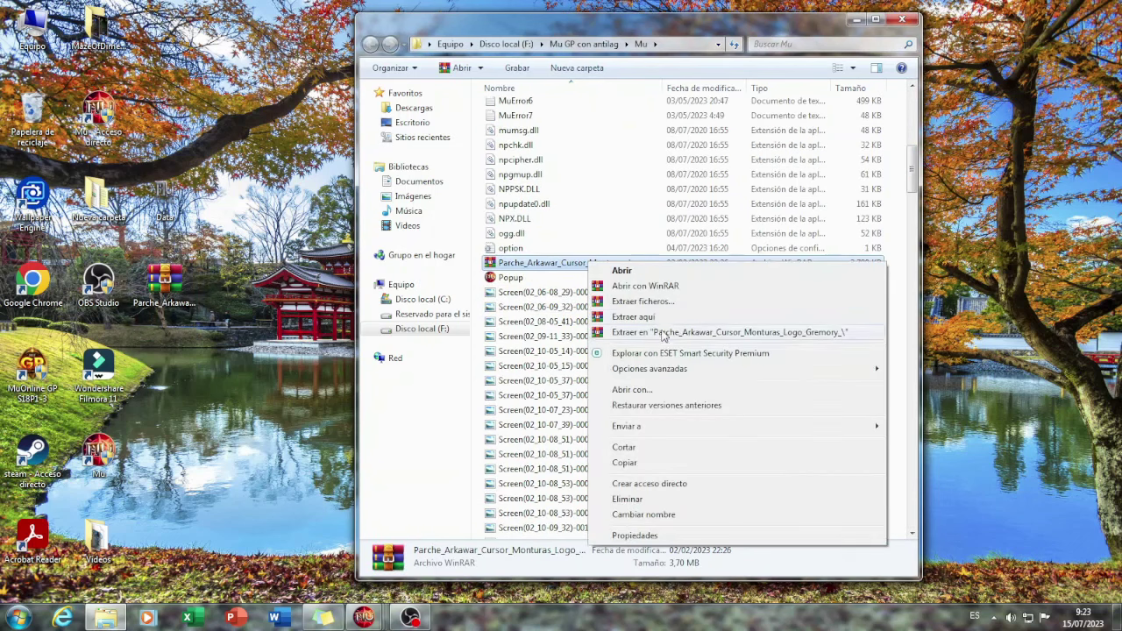
pyautogui.click(631, 317)
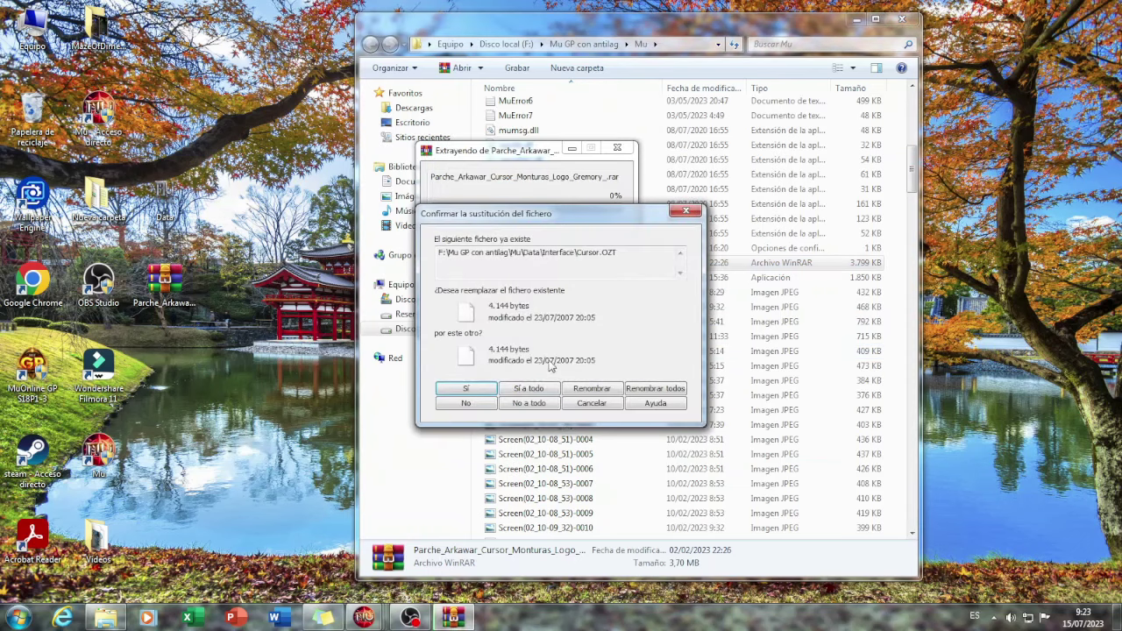
pyautogui.click(529, 388)
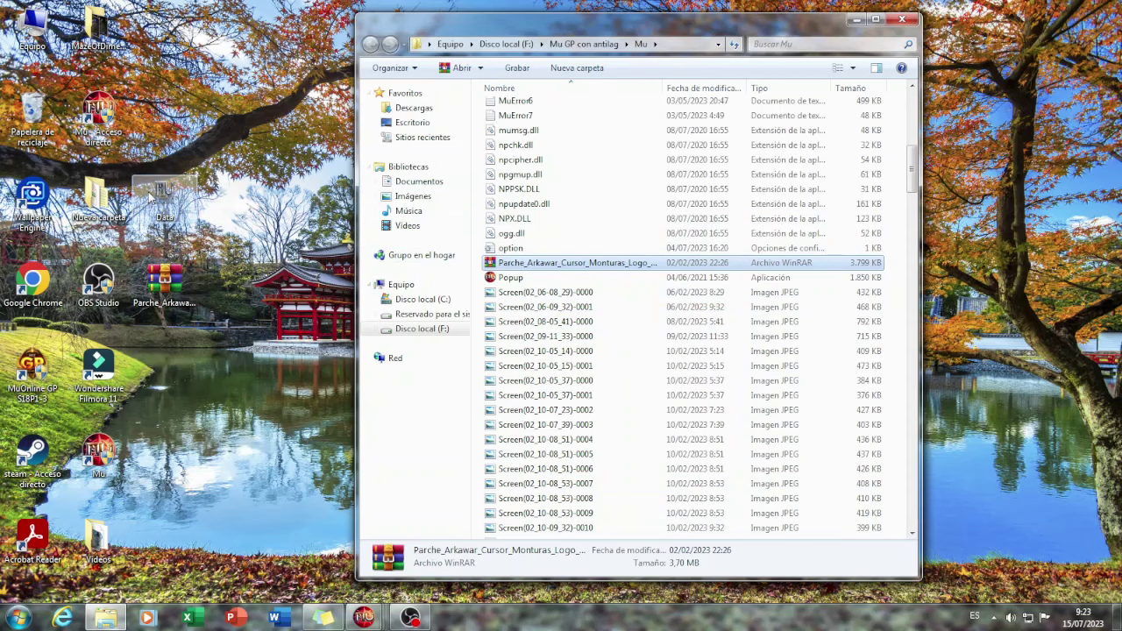
# Step: Copy the Data application from the desktop into the Mu folder and run it as administrator, moving its extraction window aside
pyautogui.moveTo(161, 200); pyautogui.dragTo(565, 228)
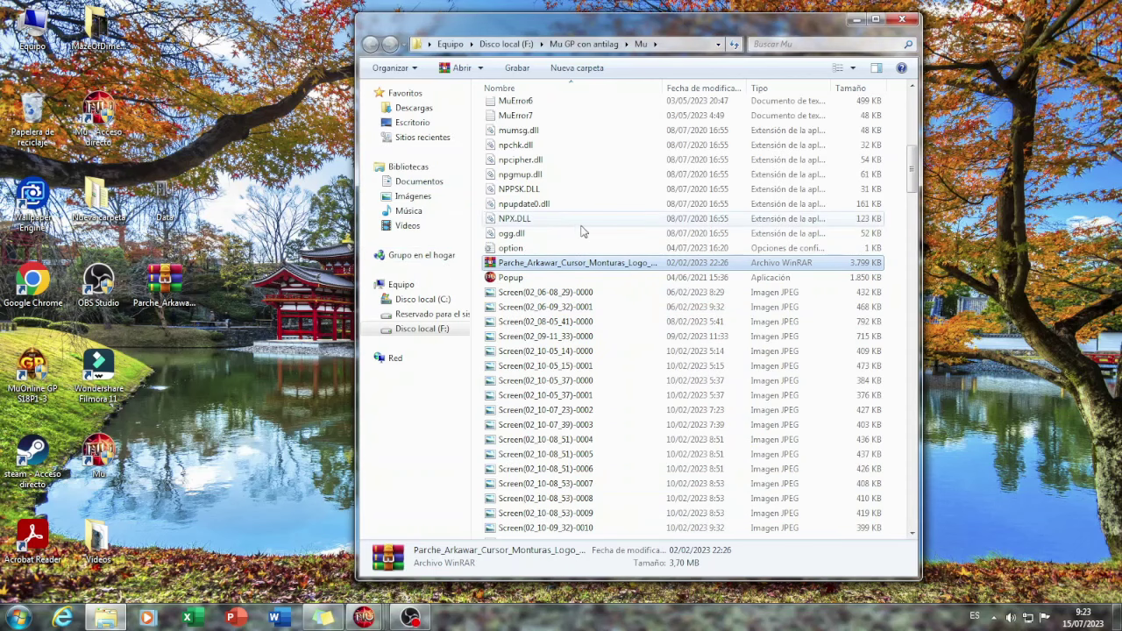
pyautogui.scroll(11, 582, 231)
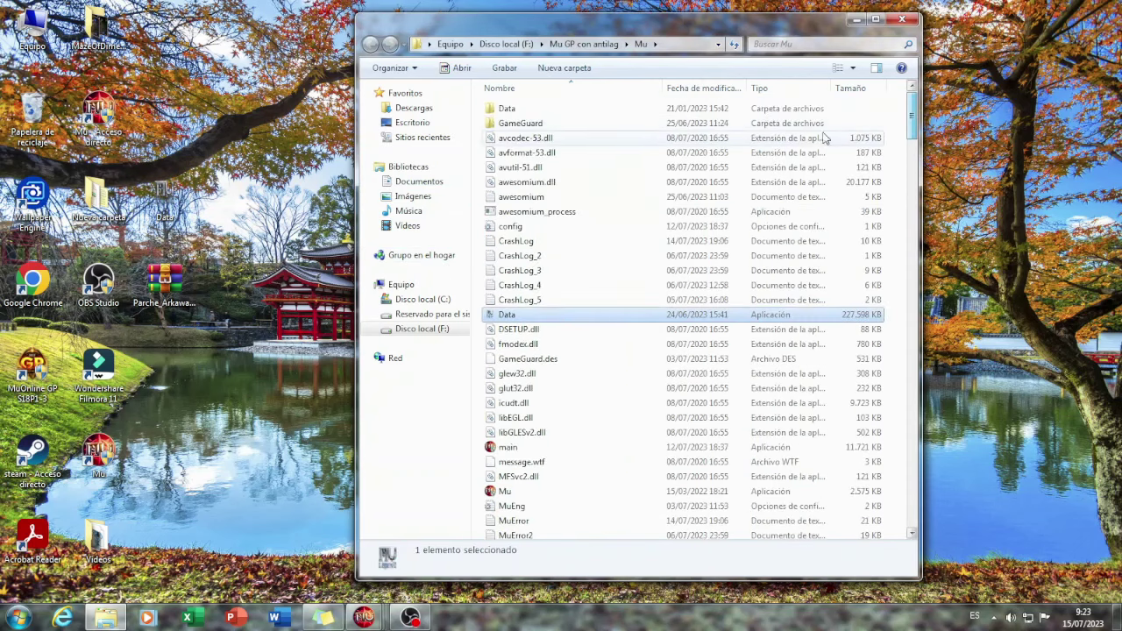
pyautogui.rightClick(538, 317)
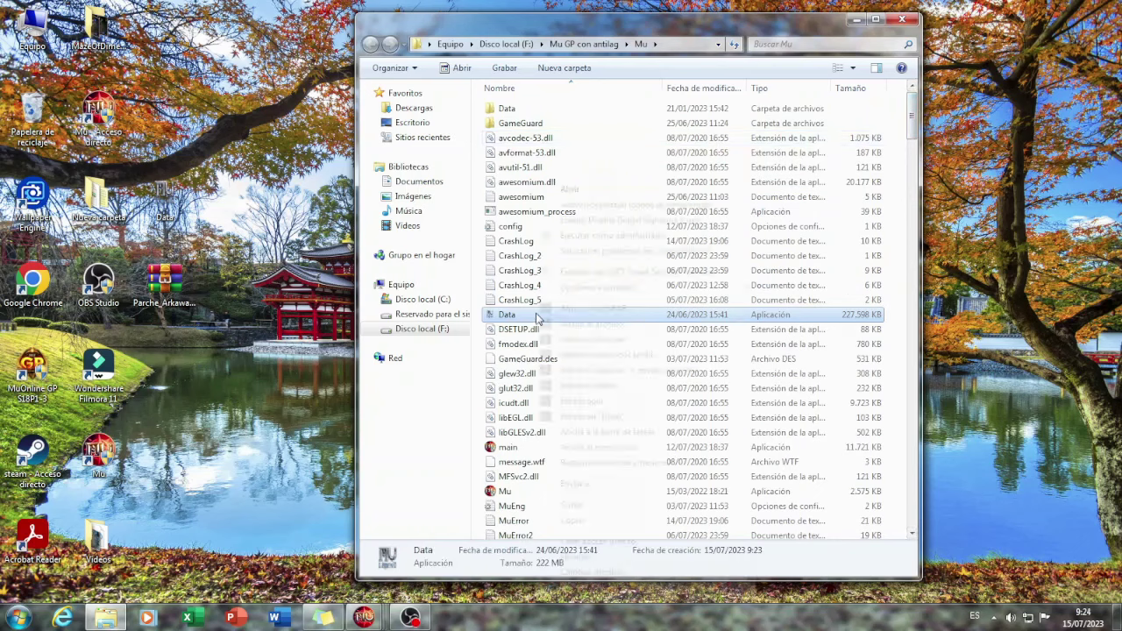
pyautogui.click(598, 238)
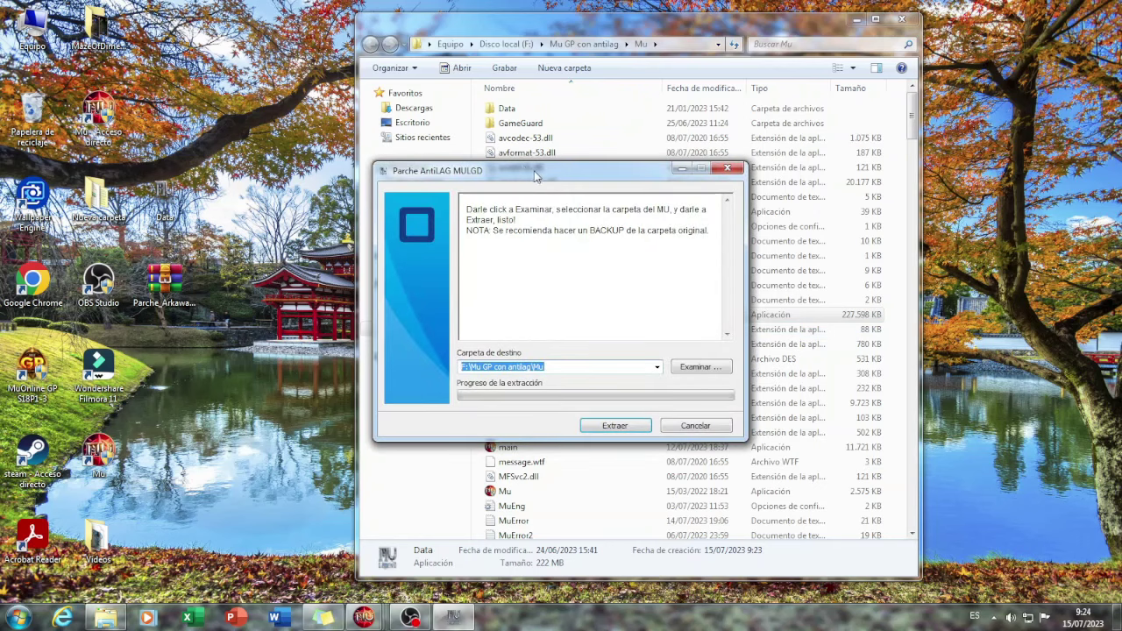
pyautogui.moveTo(536, 175); pyautogui.dragTo(200, 119)
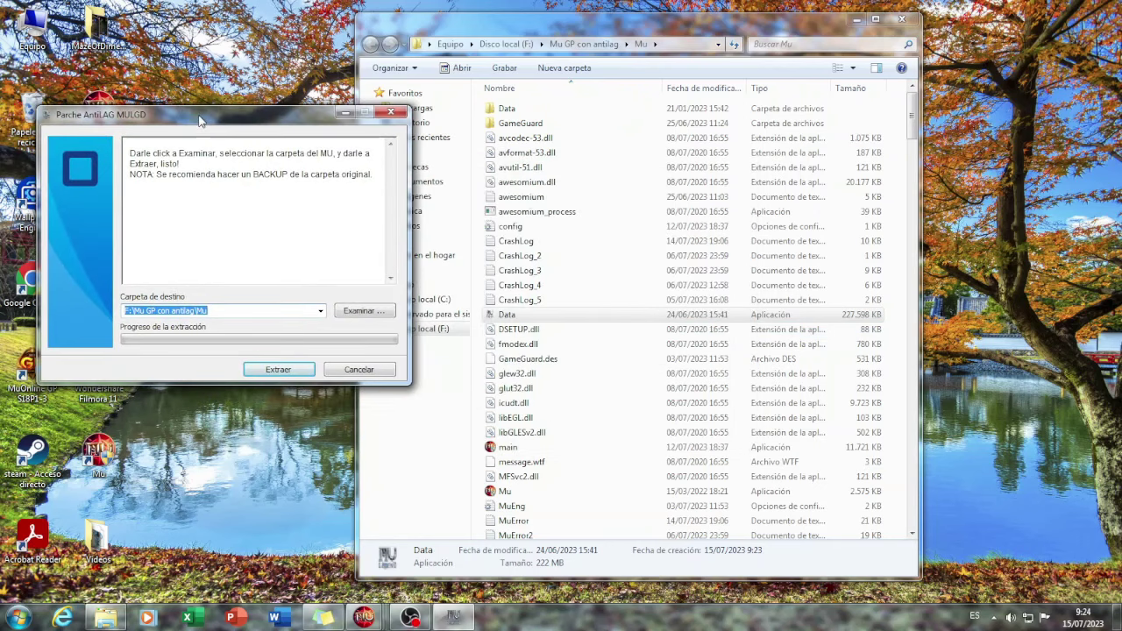
# Step: Set the AntiLAG patch's destination folder to F:\Mu GP con antilag\Mu and extract the patch into it
pyautogui.click(359, 312)
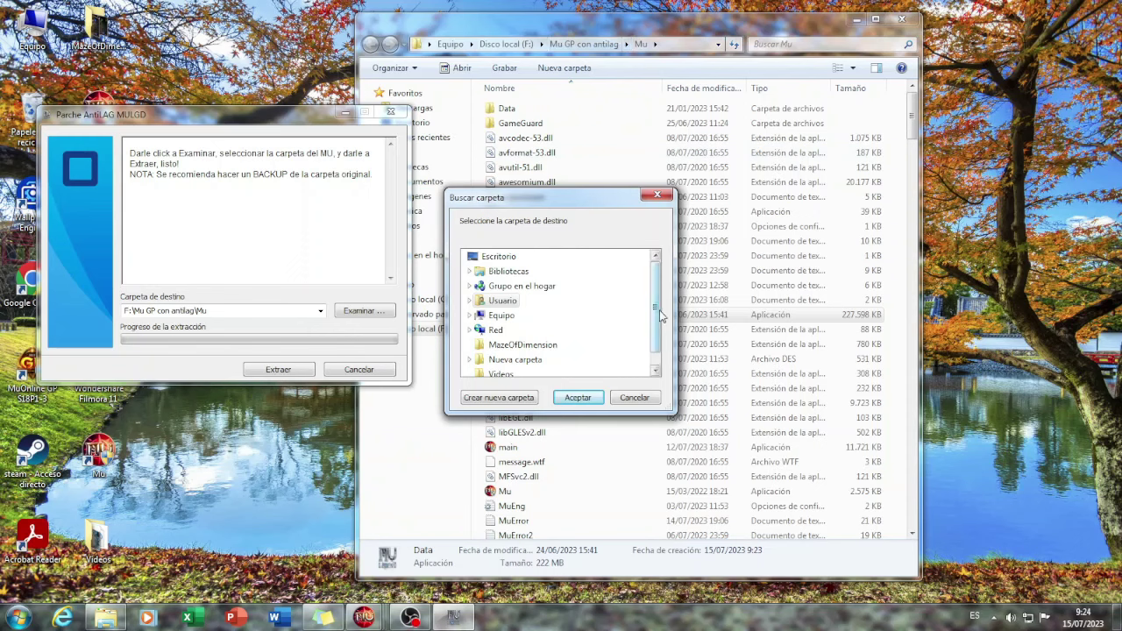
pyautogui.scroll(-1, 657, 315)
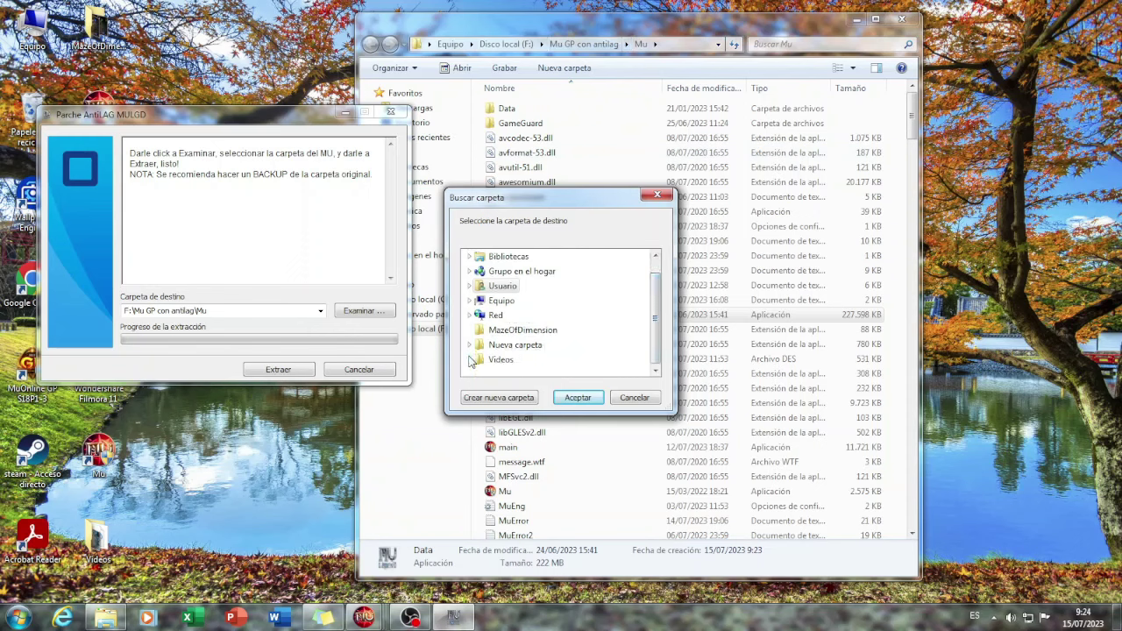
pyautogui.click(470, 301)
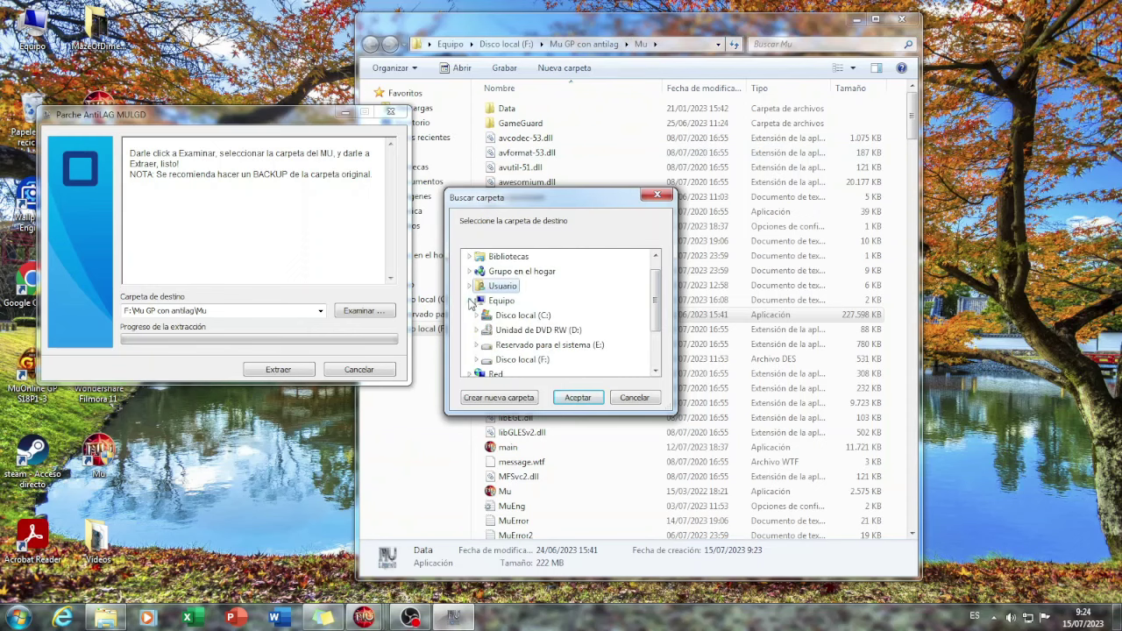
pyautogui.click(476, 359)
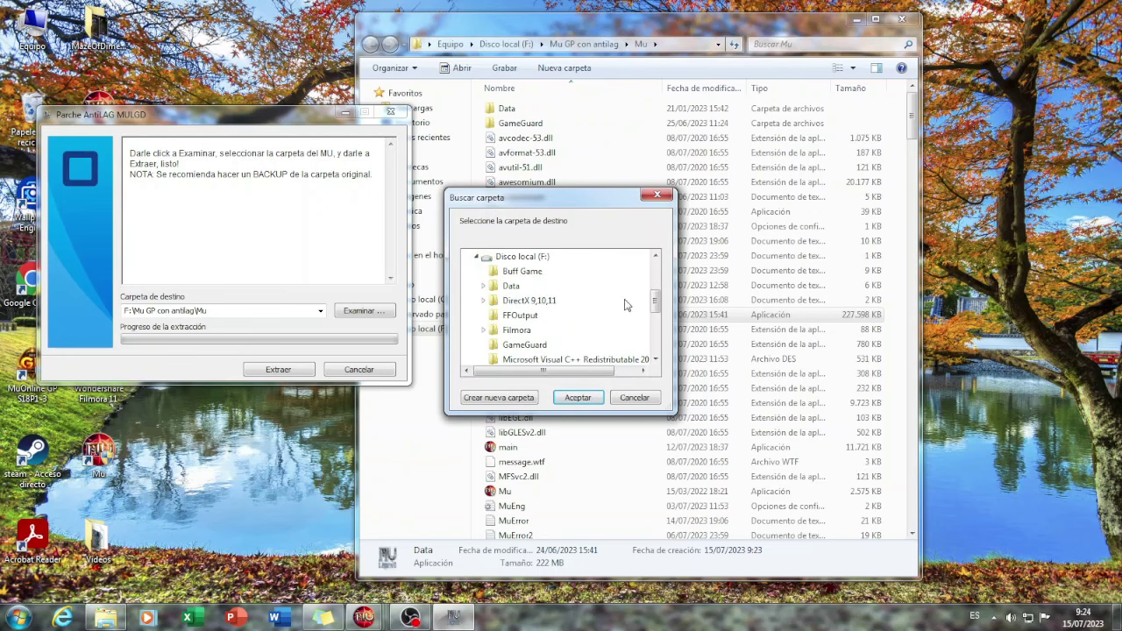
pyautogui.moveTo(658, 300); pyautogui.dragTo(657, 311)
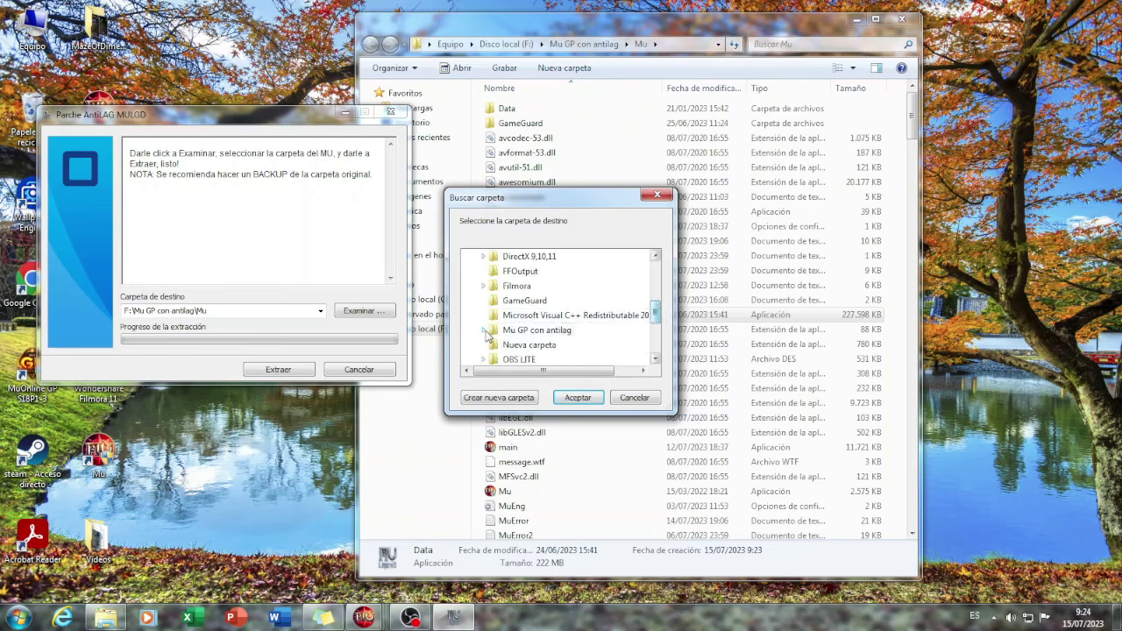
pyautogui.click(483, 331)
pyautogui.click(519, 346)
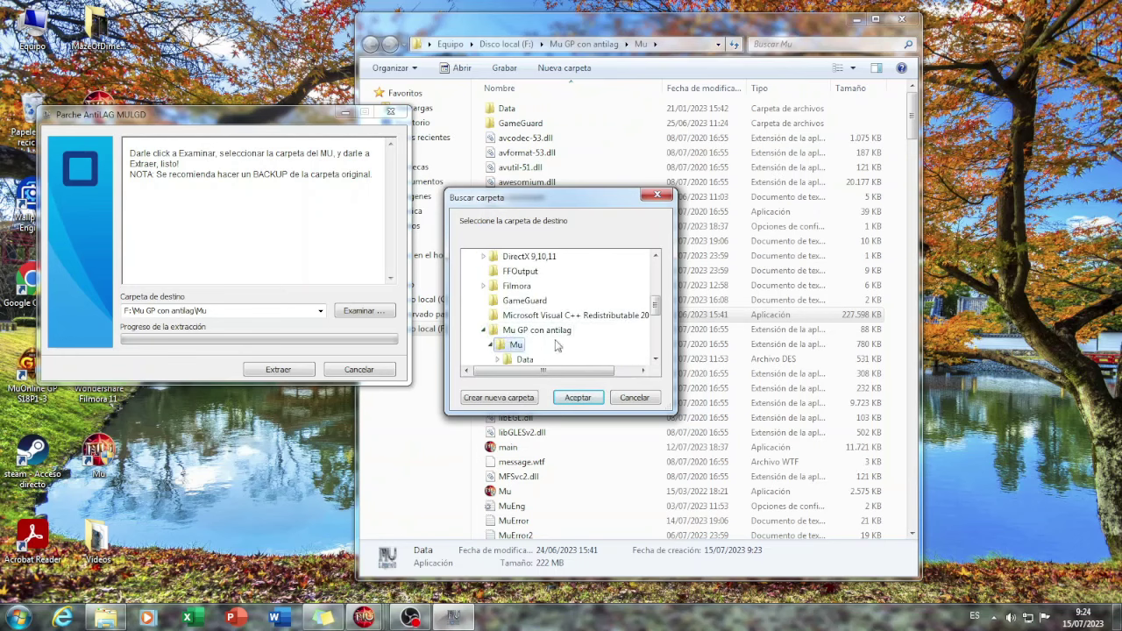
pyautogui.click(578, 397)
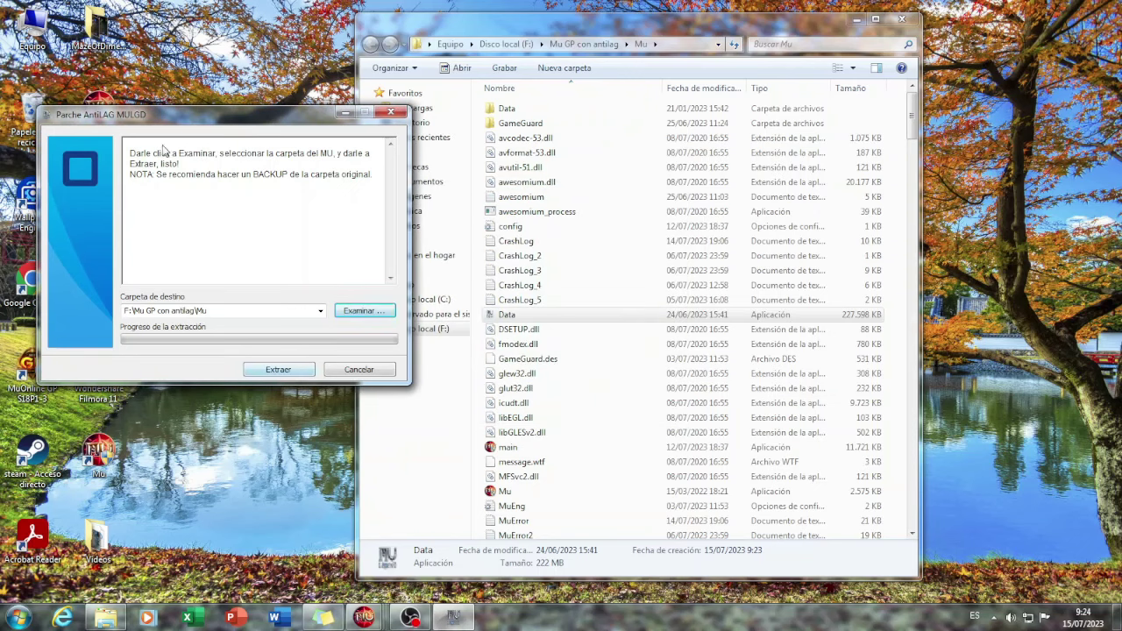
pyautogui.click(298, 373)
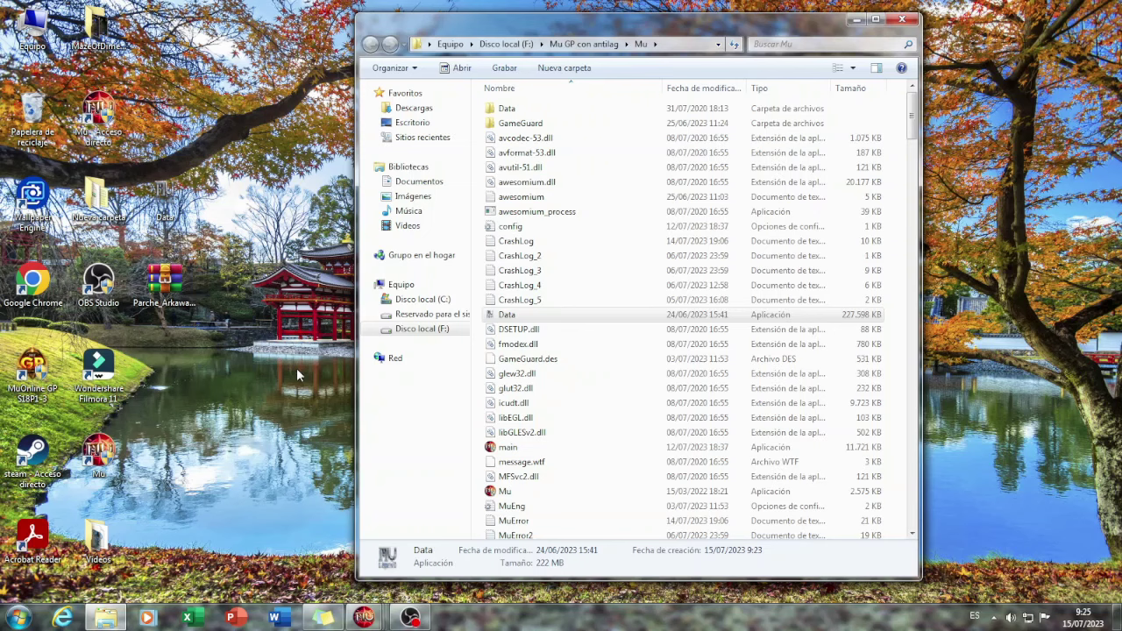
# Step: Close the Mu folder and start the game from the "Mu - Acceso directo" shortcut, dismissing the Windows colour-scheme prompt and the event notice
pyautogui.click(902, 18)
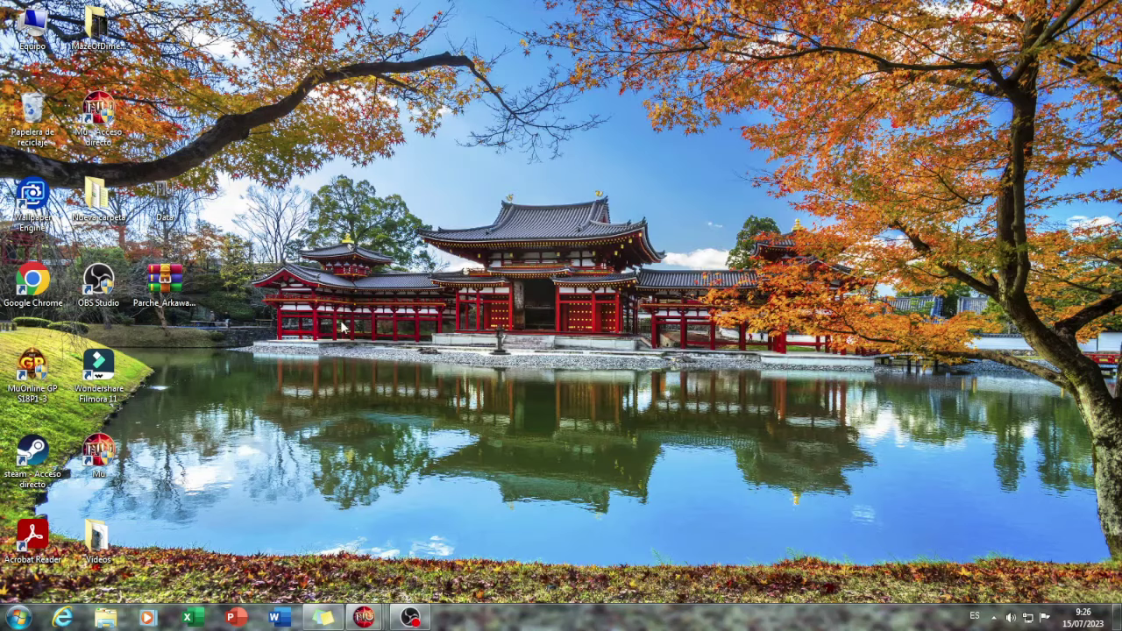
pyautogui.doubleClick(98, 112)
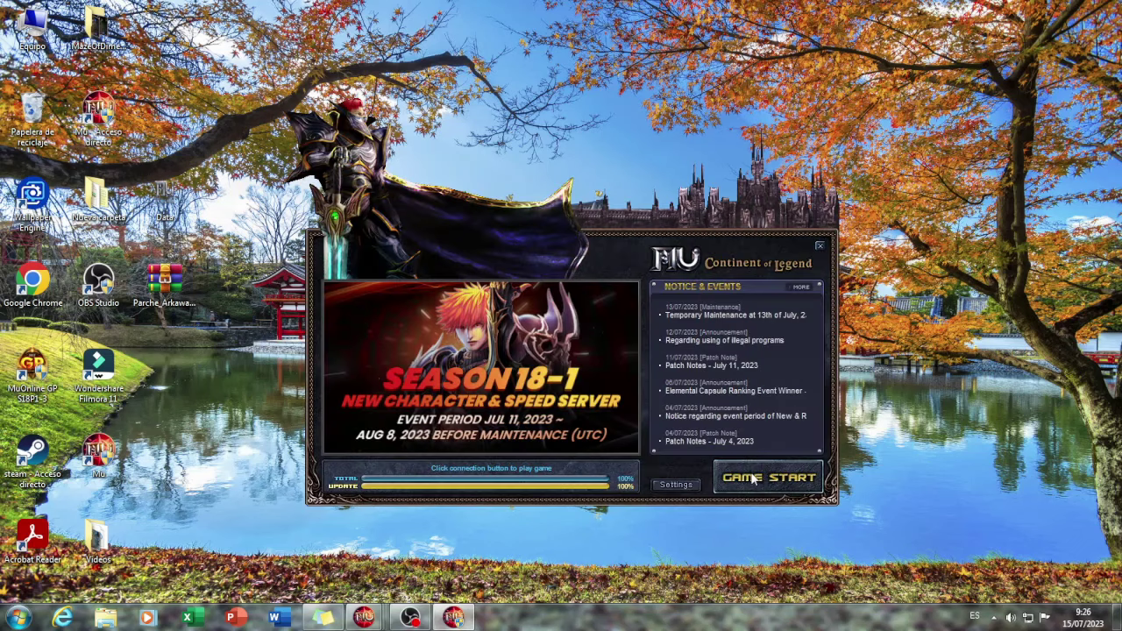
pyautogui.click(752, 477)
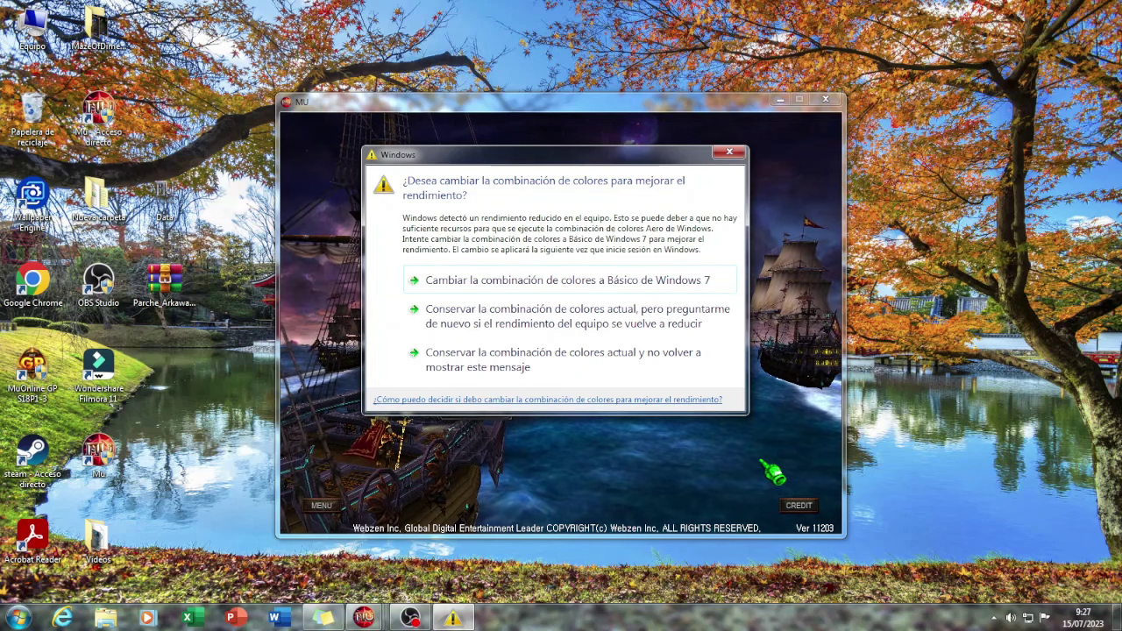
pyautogui.click(729, 153)
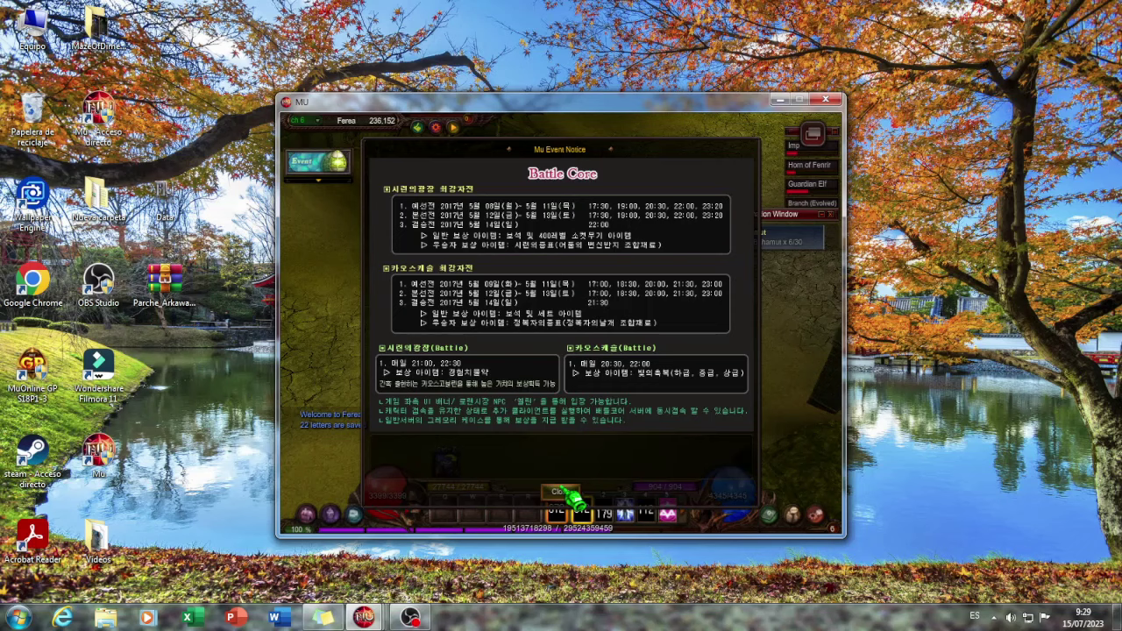
pyautogui.press('Escape')
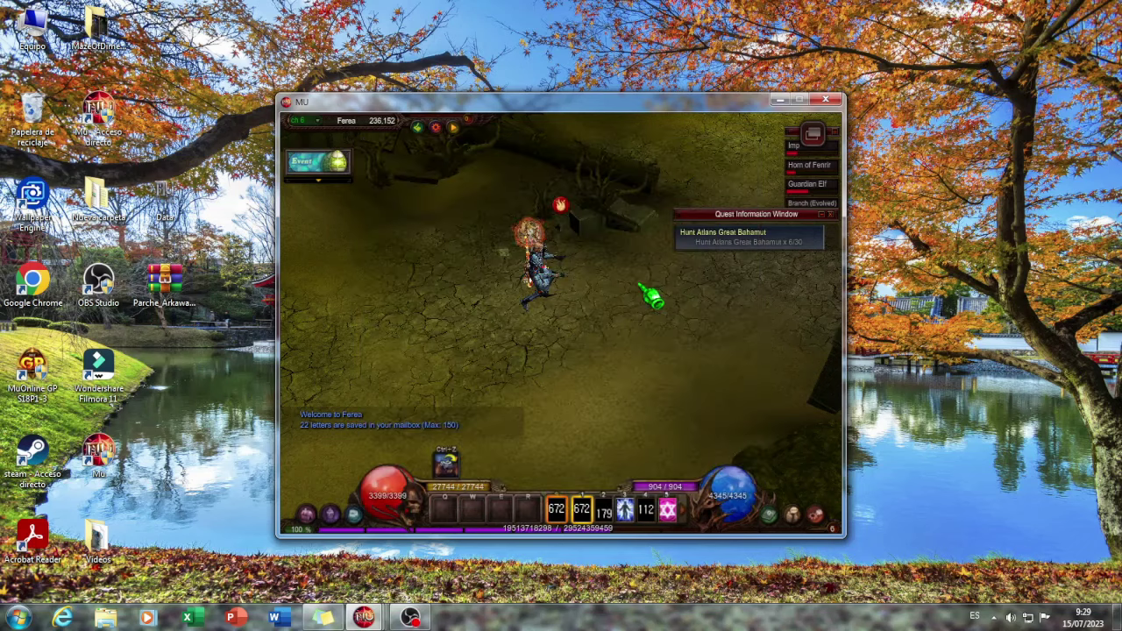
# Step: Walk the character through Ferea to about 216,138 and attack the Ferea Archer there
pyautogui.click(447, 338)
pyautogui.click(494, 340)
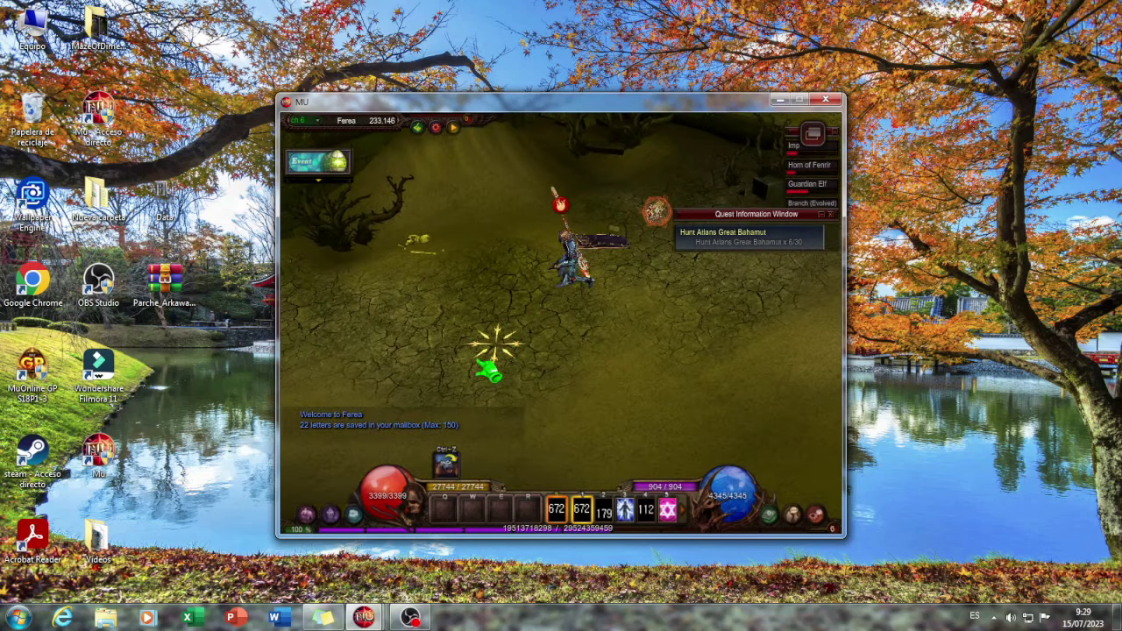
pyautogui.click(545, 316)
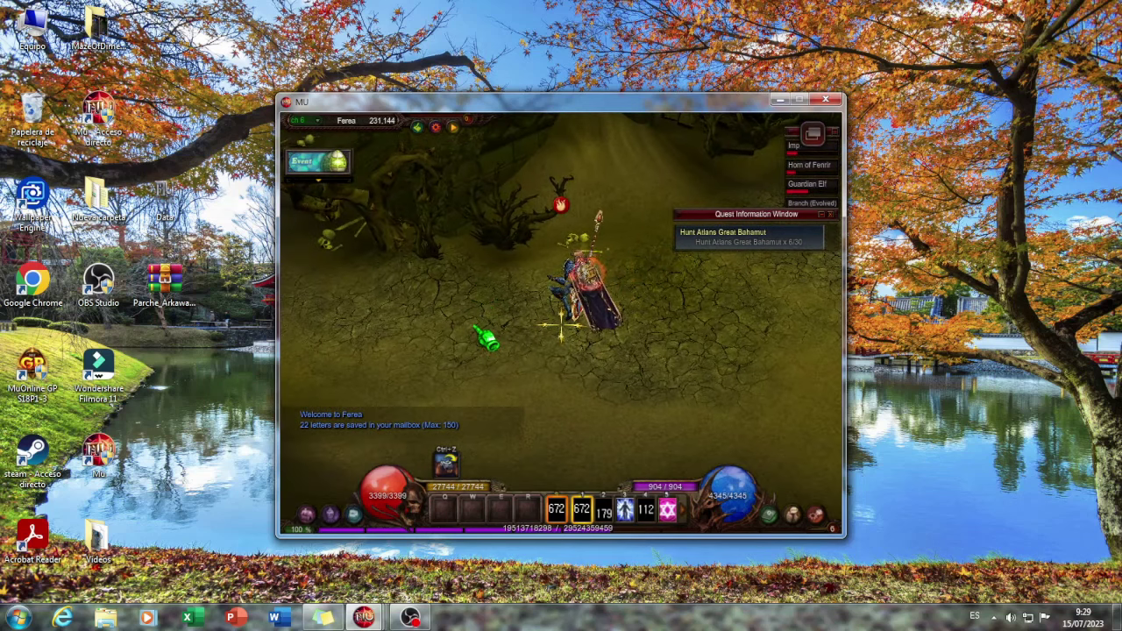
pyautogui.click(434, 350)
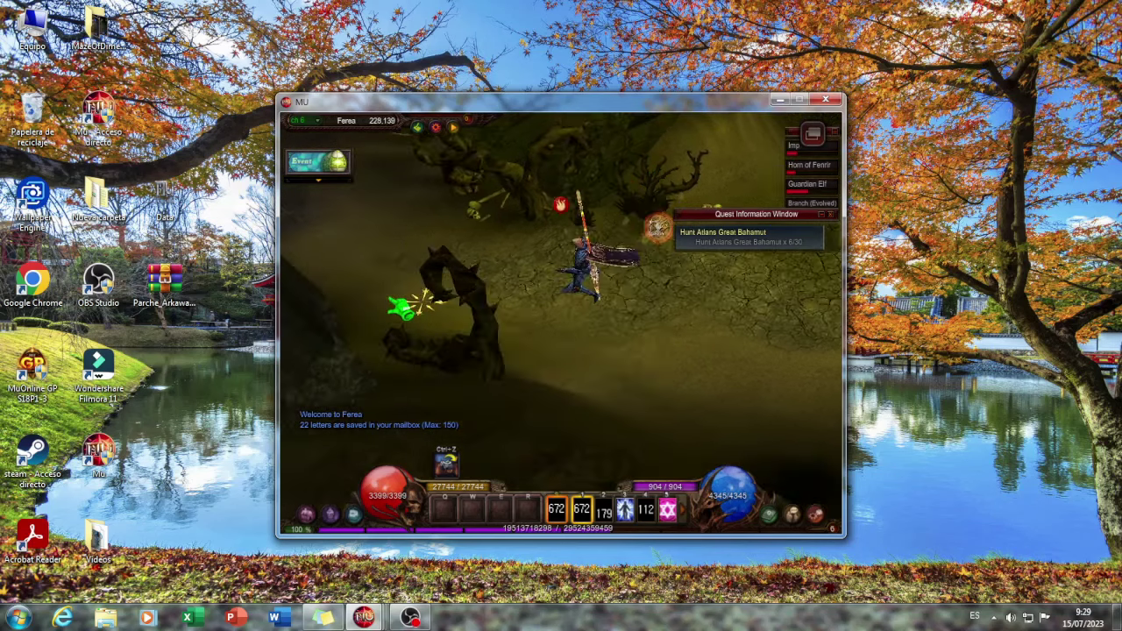
pyautogui.click(458, 288)
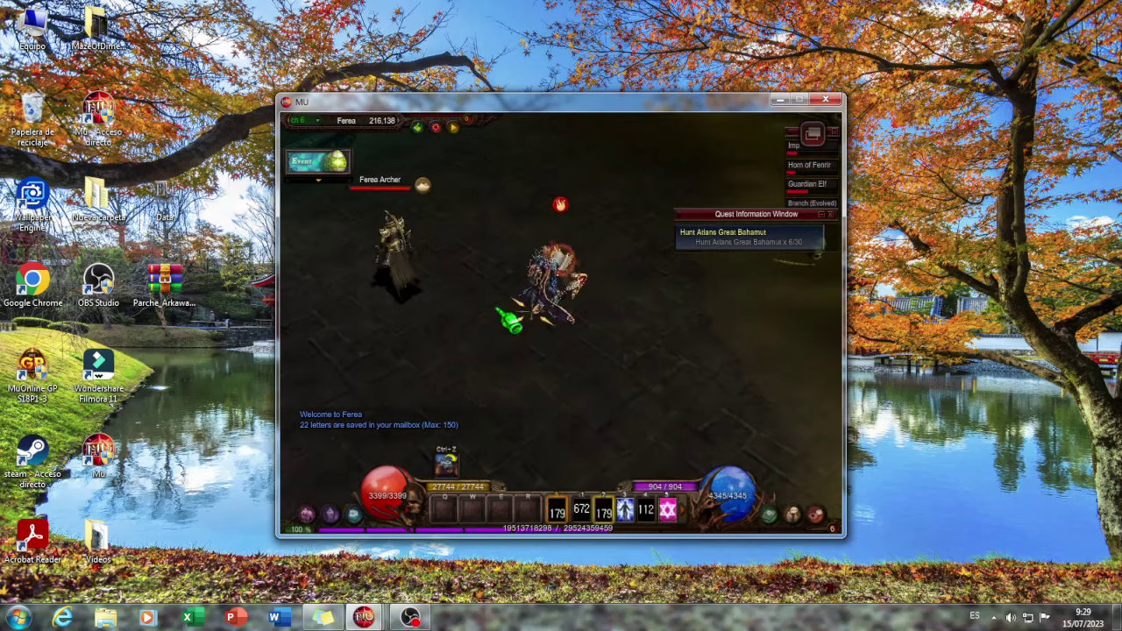
pyautogui.rightClick(513, 318)
pyautogui.click(640, 393)
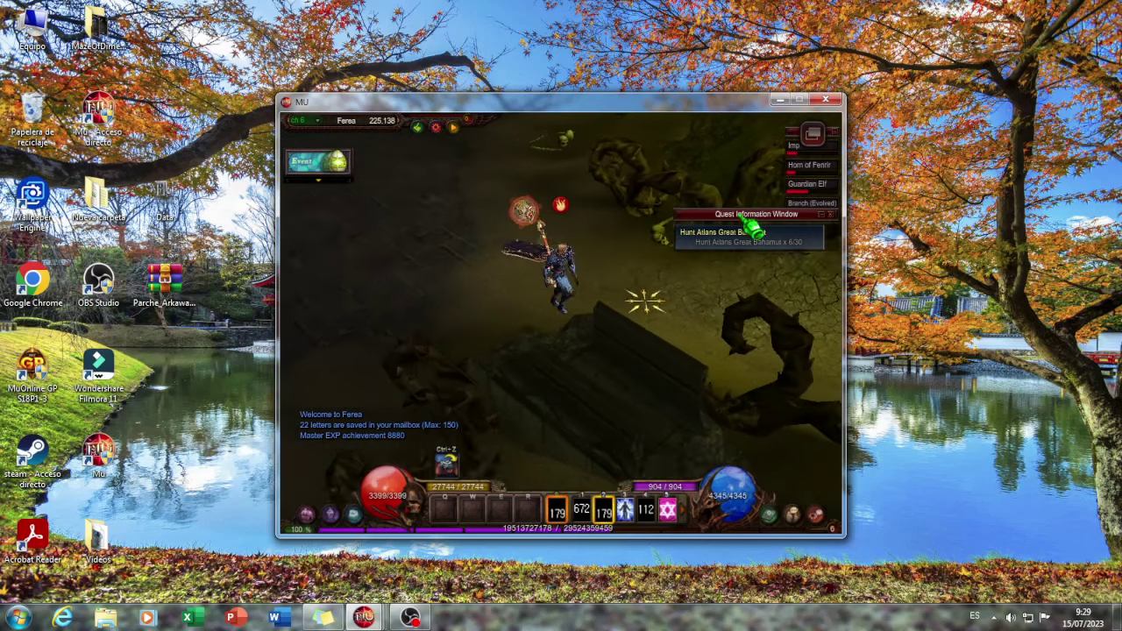
# Step: Move the Quest Information Window out of the way and close it, and walk the character back and forth around Ferea
pyautogui.moveTo(751, 231); pyautogui.dragTo(835, 454)
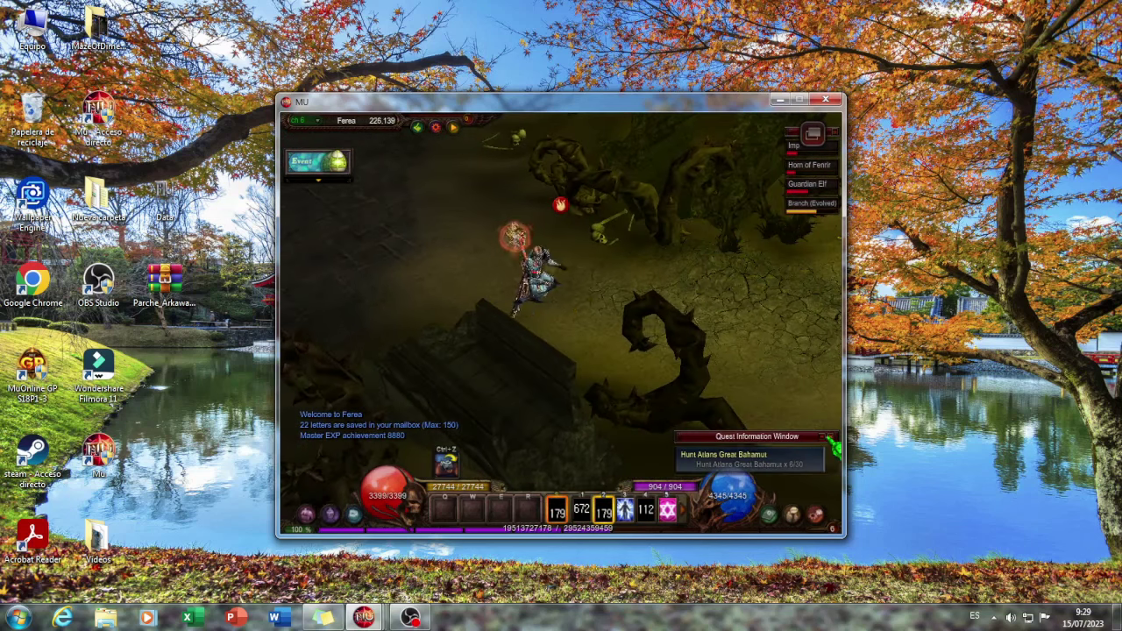
pyautogui.click(478, 282)
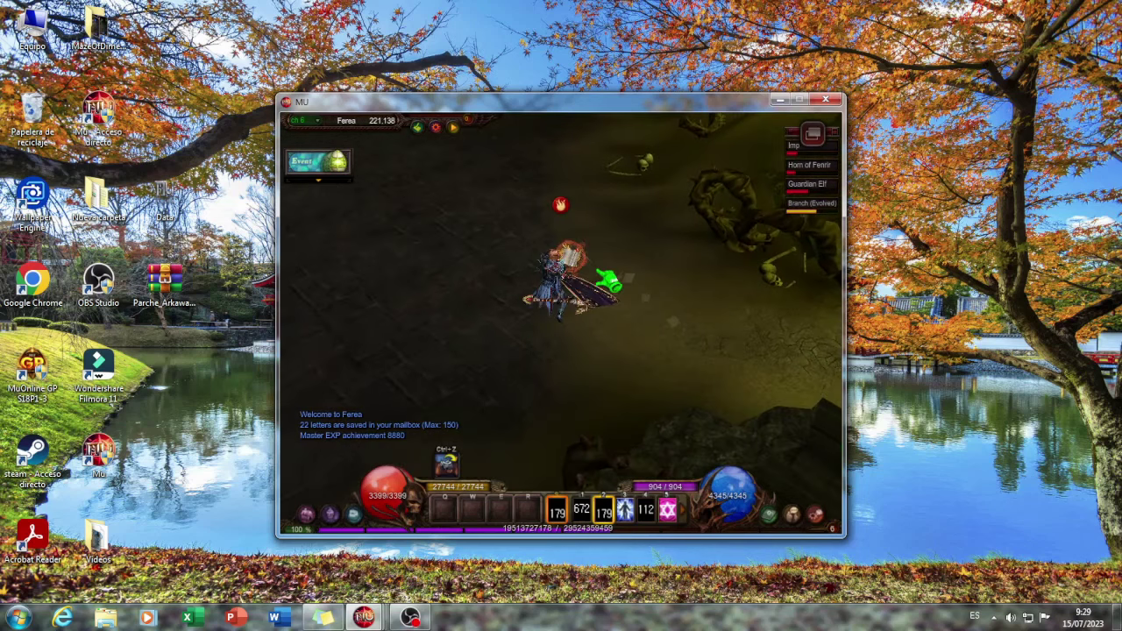
pyautogui.click(606, 289)
pyautogui.click(635, 329)
pyautogui.click(701, 298)
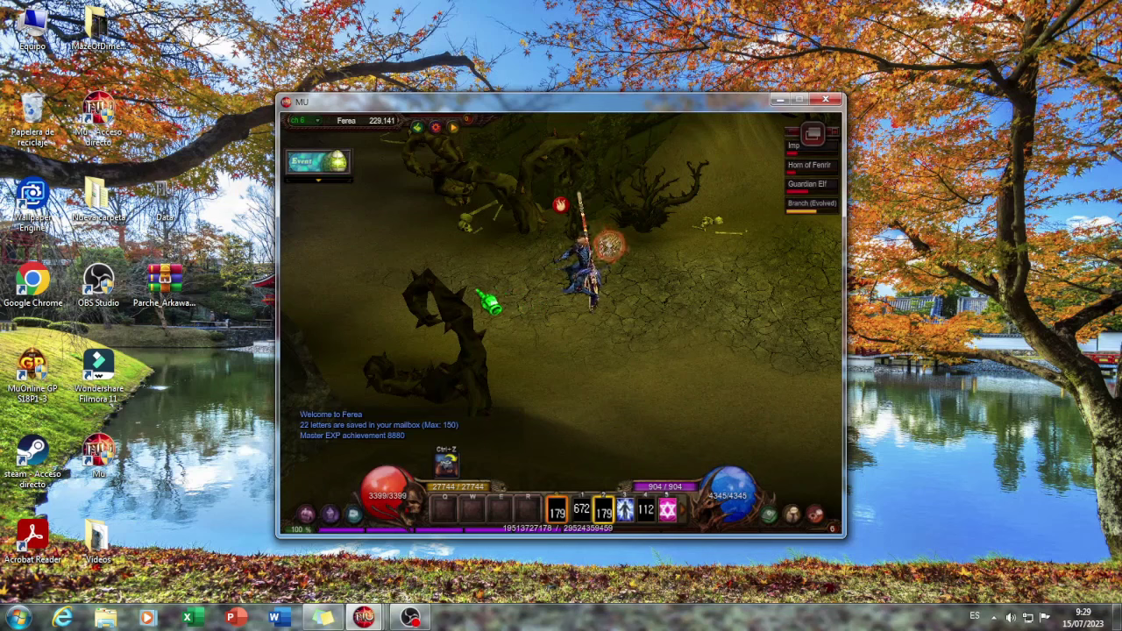
pyautogui.click(482, 297)
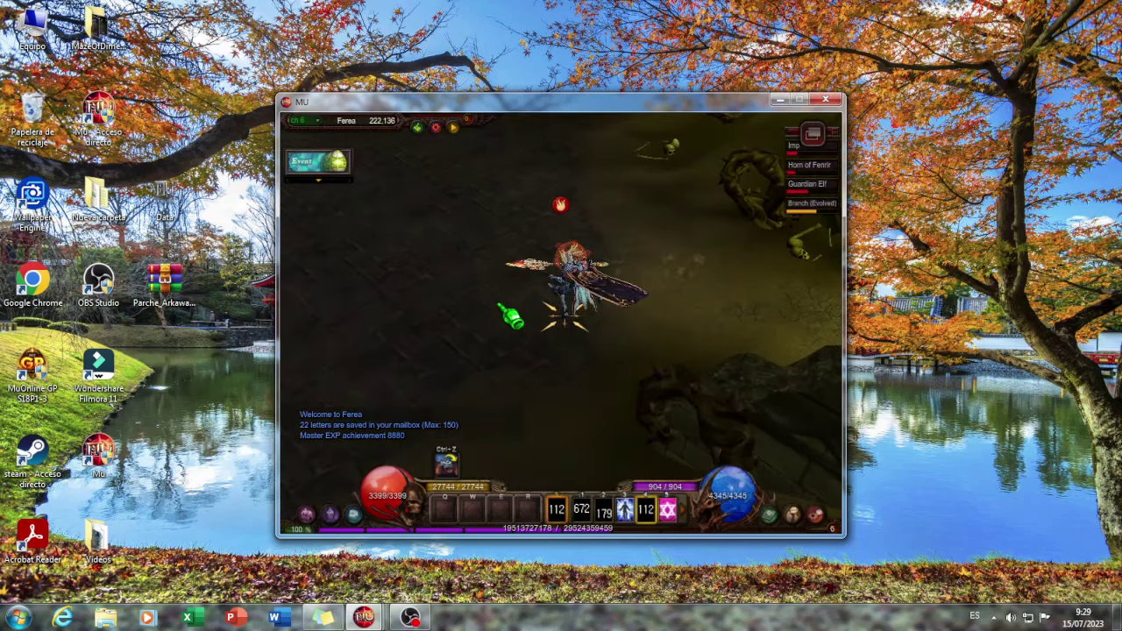
# Step: Switch the Official MU Helper on and off, and walk through Ferea to about 213,60 while attacking the monsters on the way
pyautogui.press('Home')
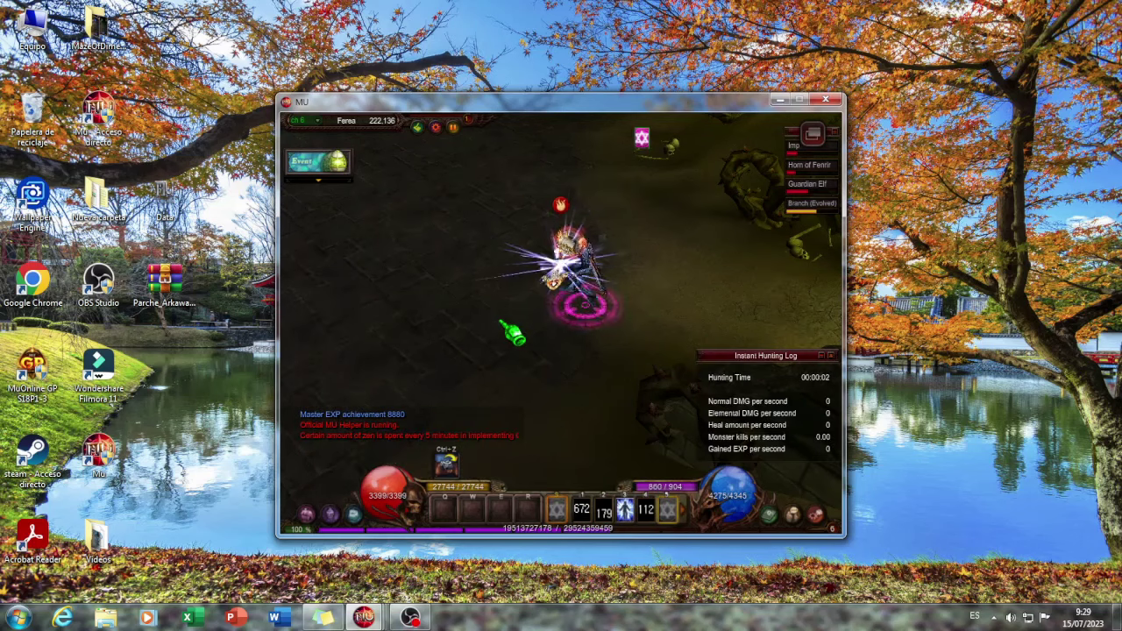
pyautogui.press('Home')
pyautogui.click(493, 388)
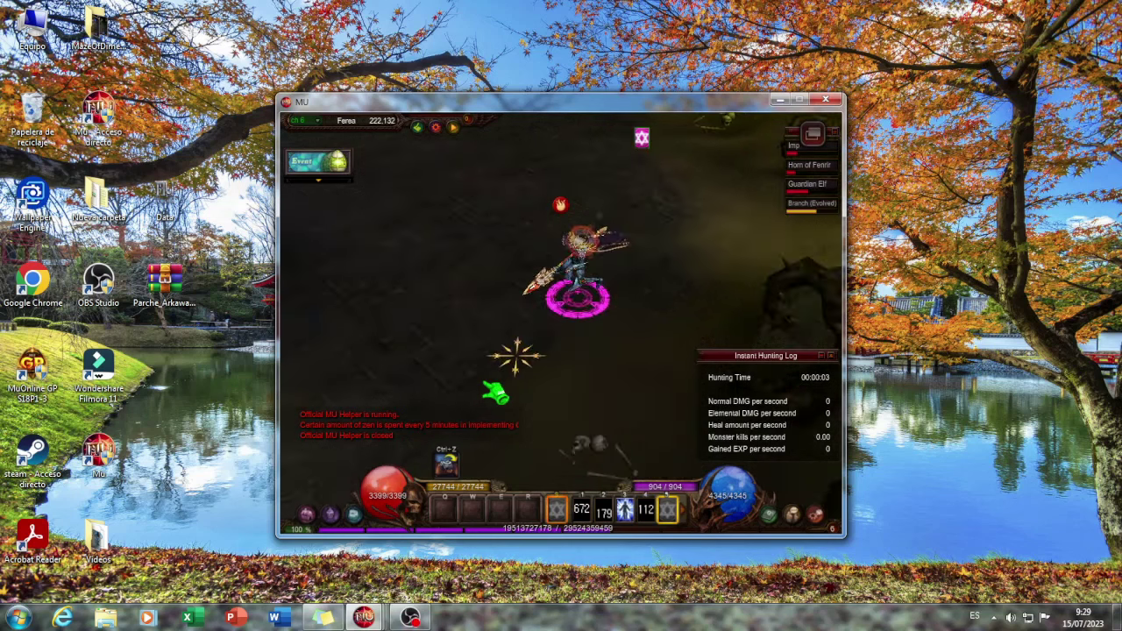
pyautogui.click(487, 391)
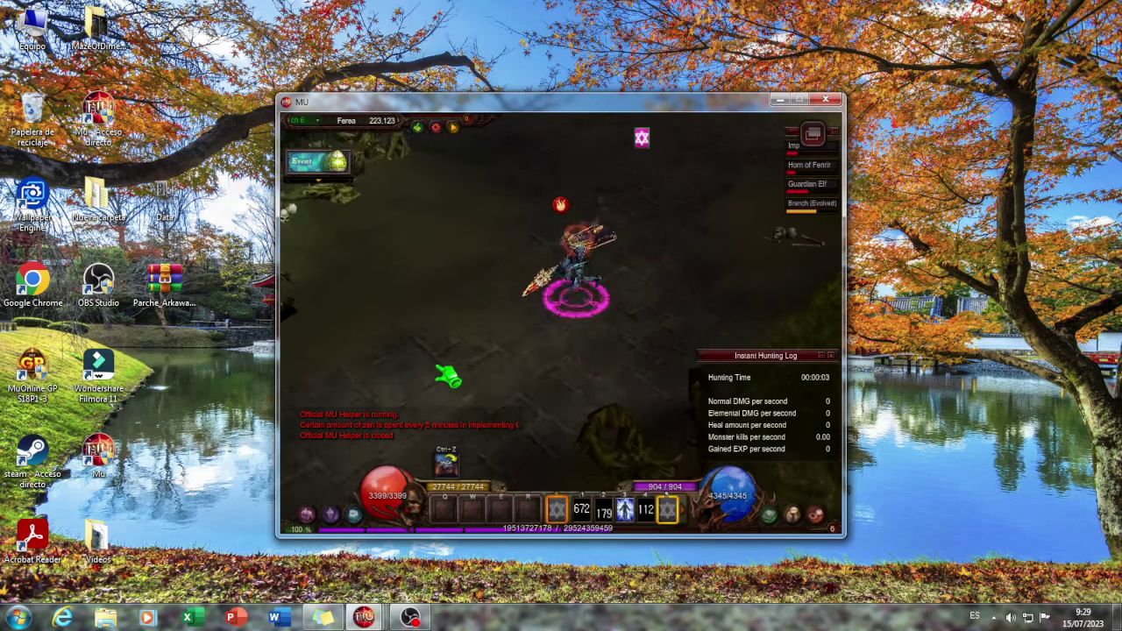
pyautogui.click(477, 326)
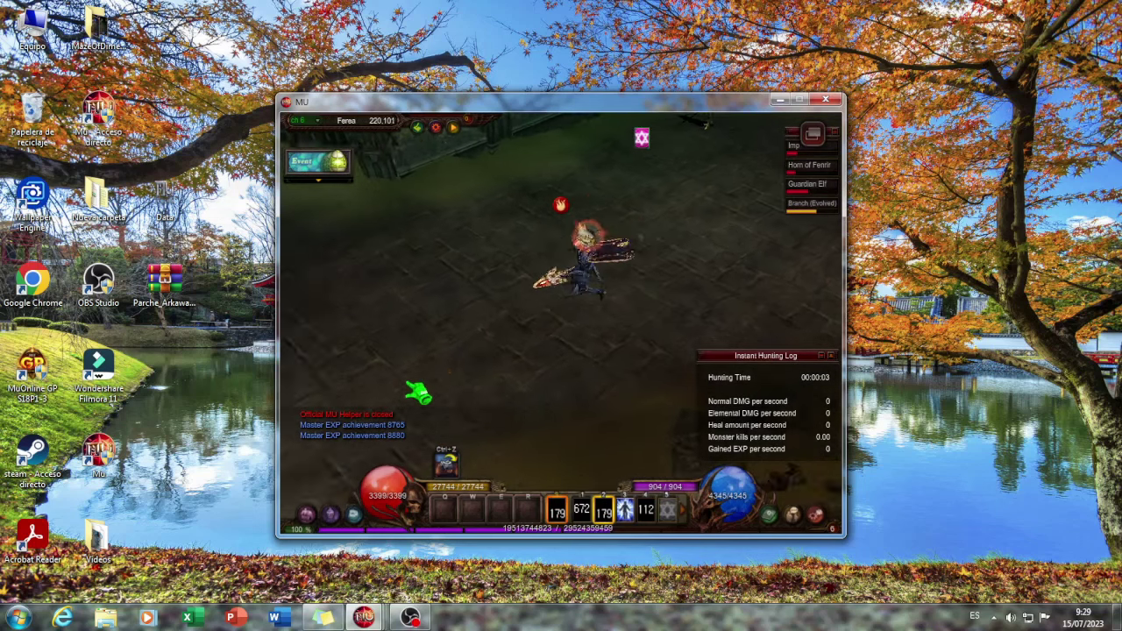
pyautogui.click(431, 386)
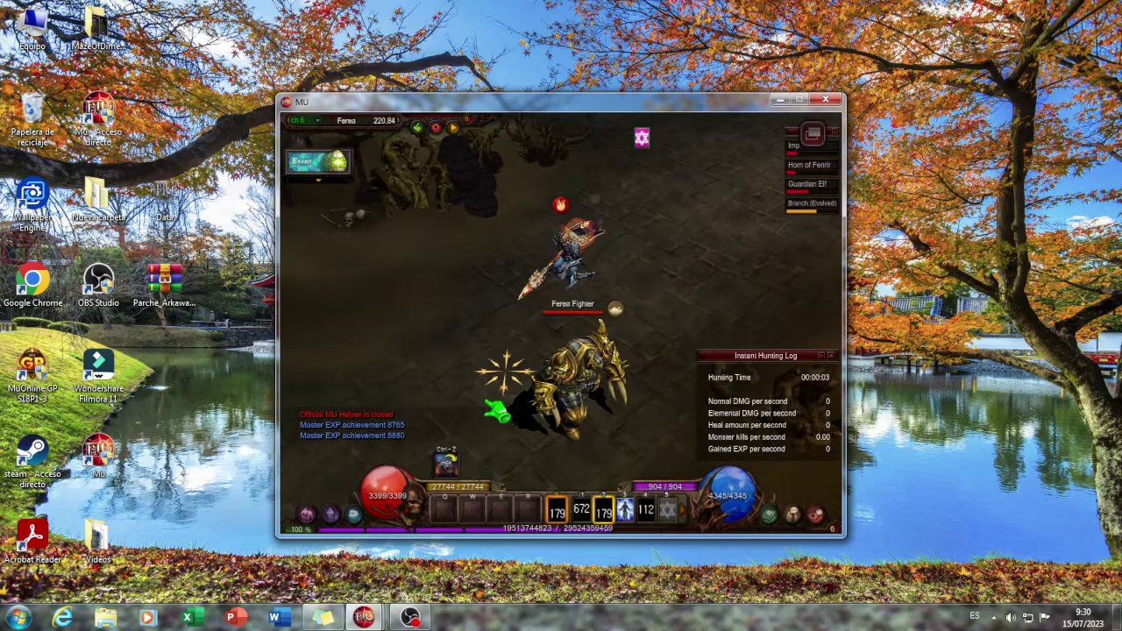
pyautogui.rightClick(505, 342)
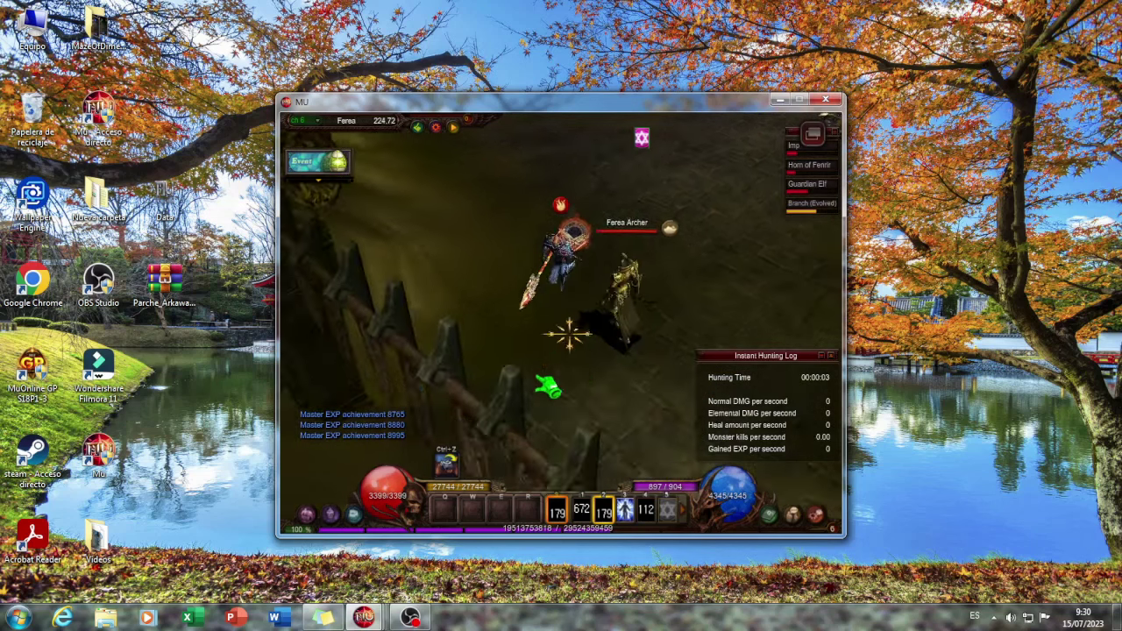
pyautogui.click(550, 360)
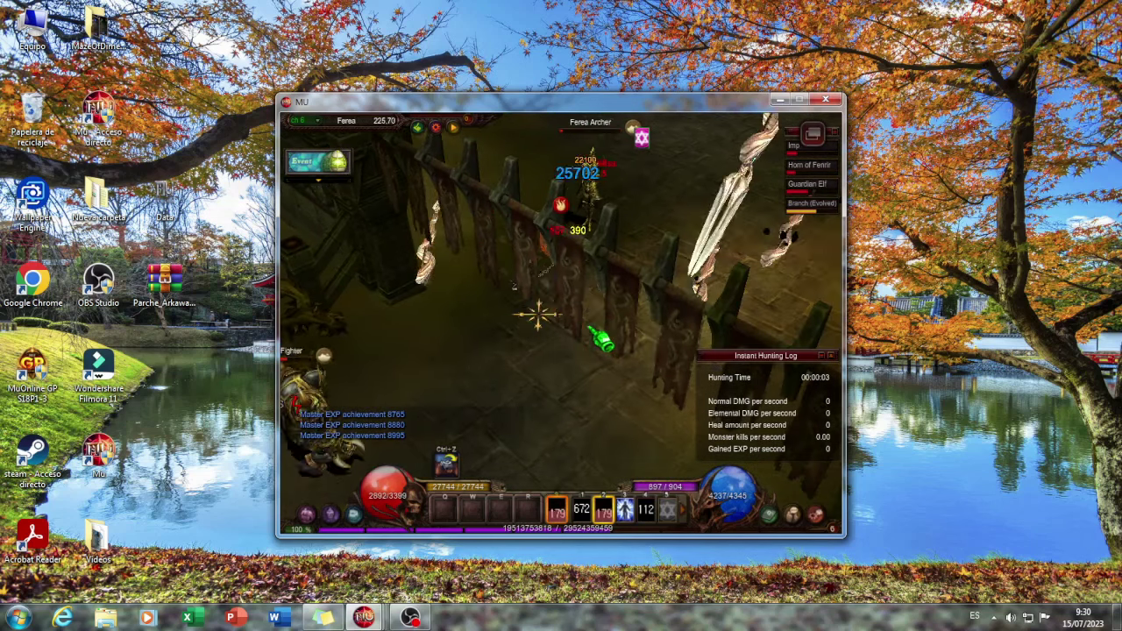
pyautogui.click(460, 396)
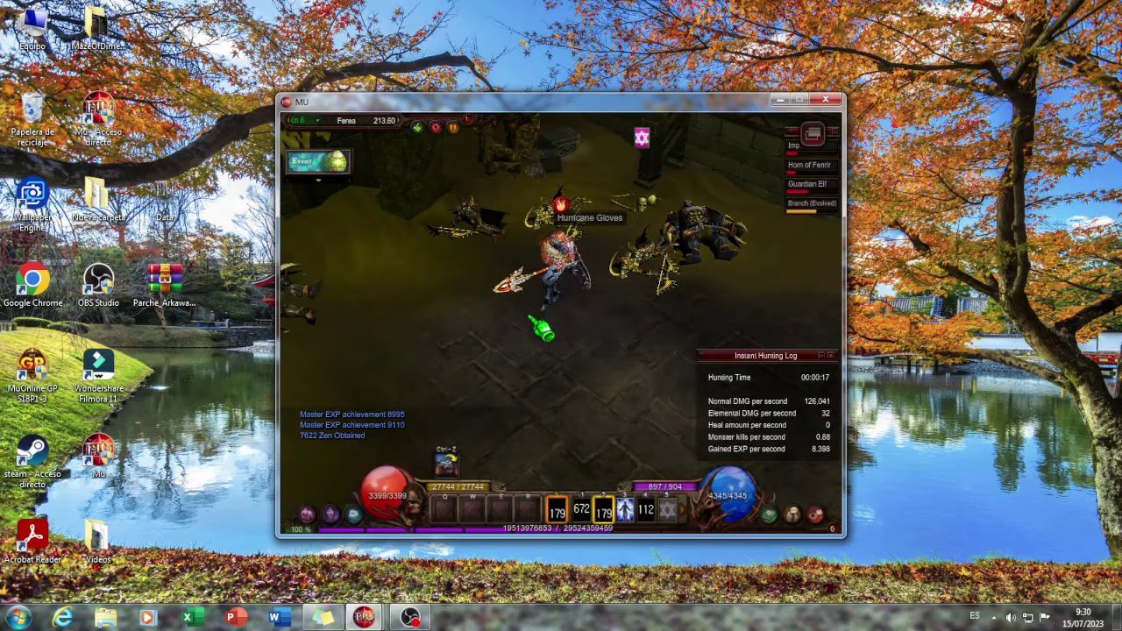
# Step: Examine the Horn of Fenrir mount, the White Wizard's Light Ray Helm and the Wings of Angel and Devil in the character's inventory
pyautogui.press('i')
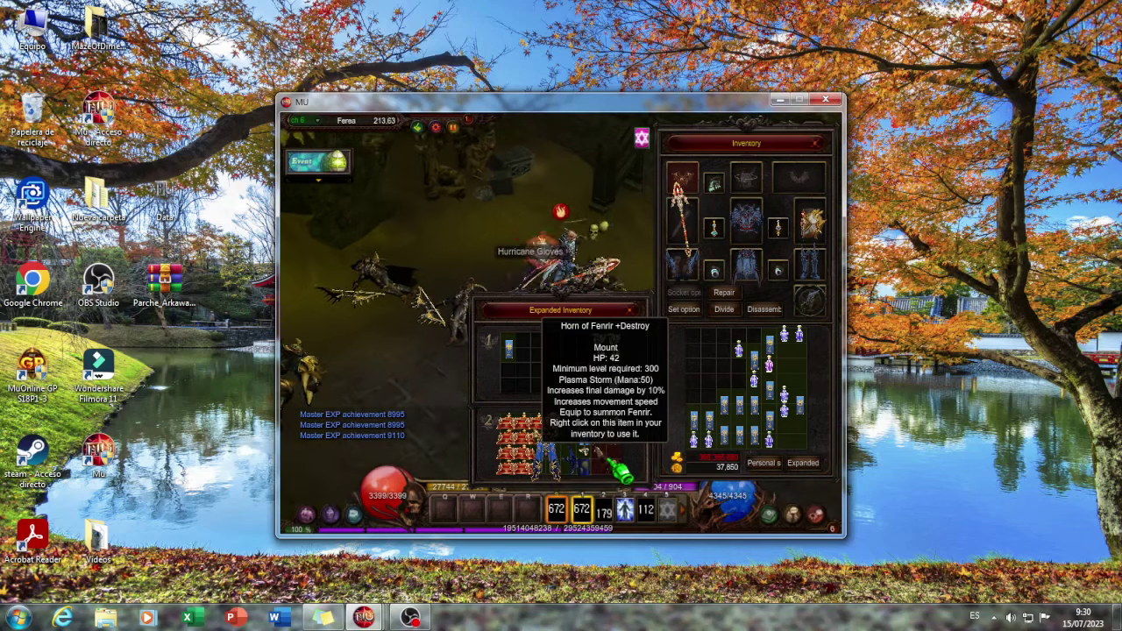
pyautogui.press('i')
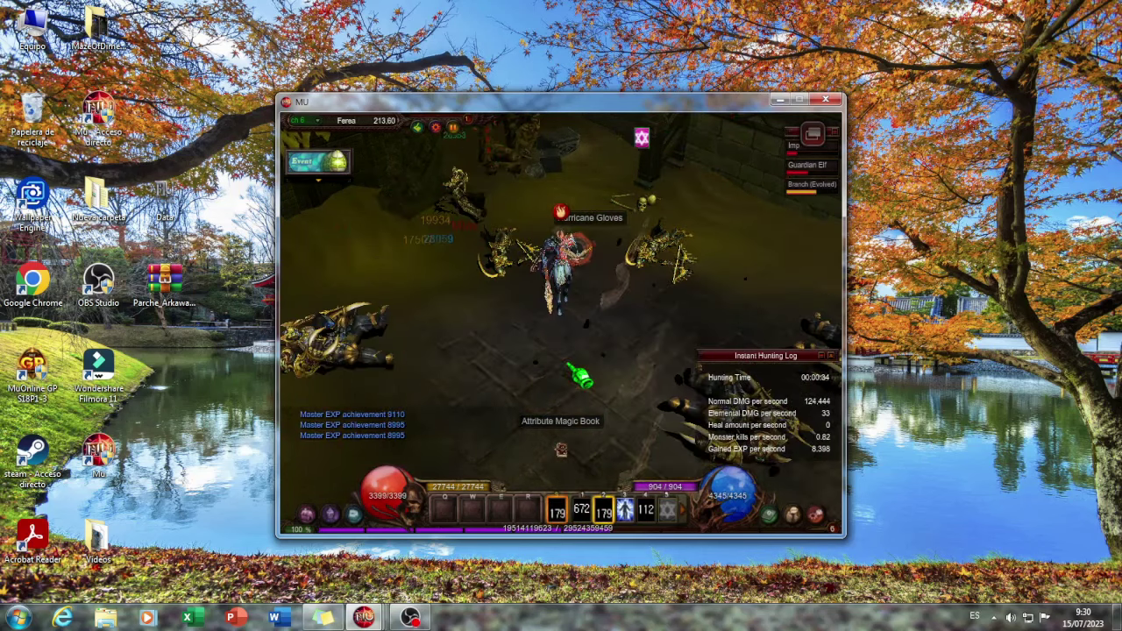
pyautogui.press('v')
pyautogui.press('v')
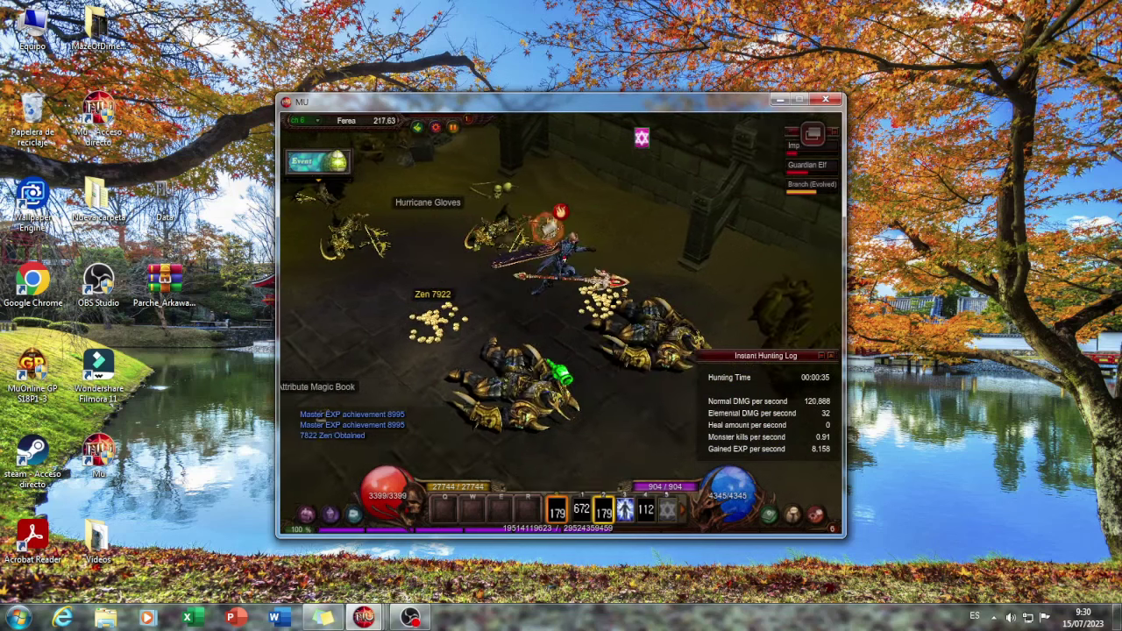
pyautogui.press('v')
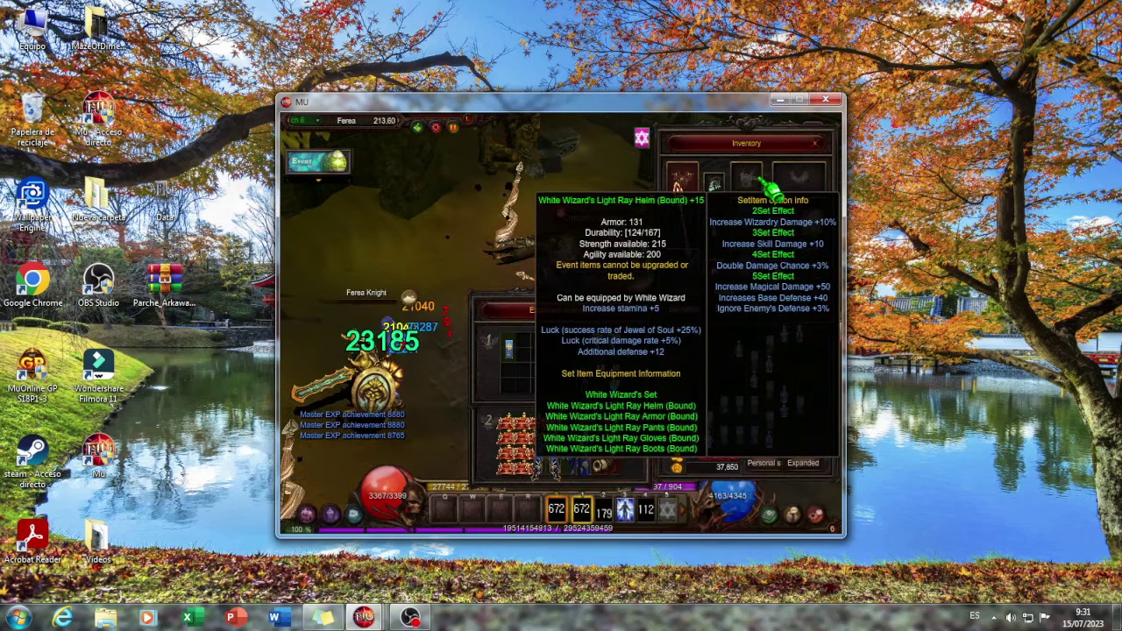
pyautogui.moveTo(820, 182)
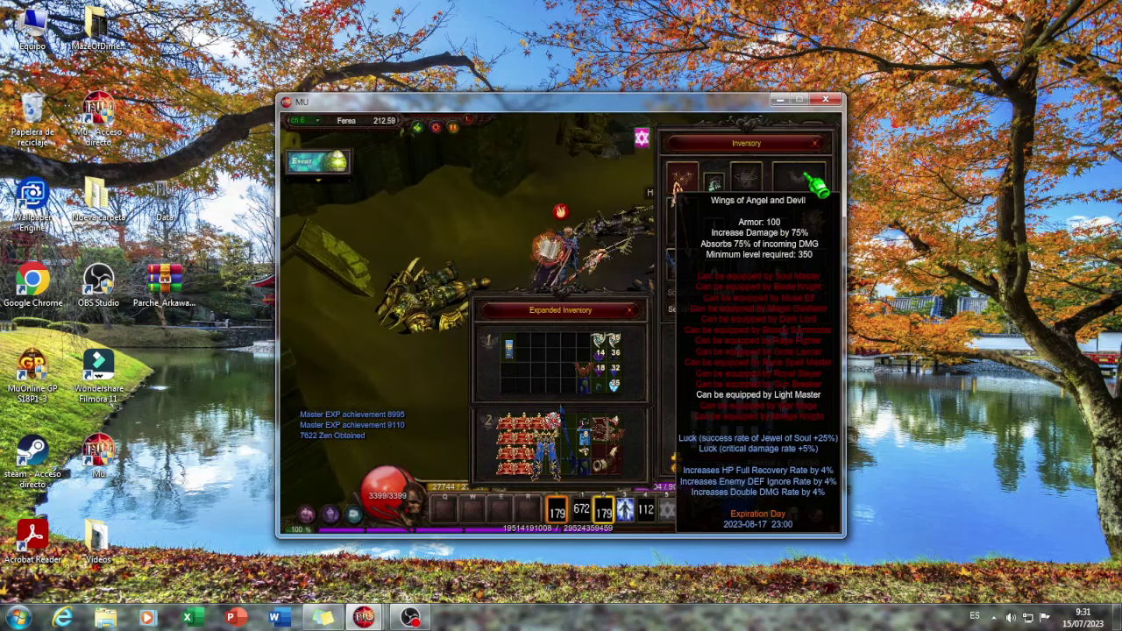
pyautogui.press('v')
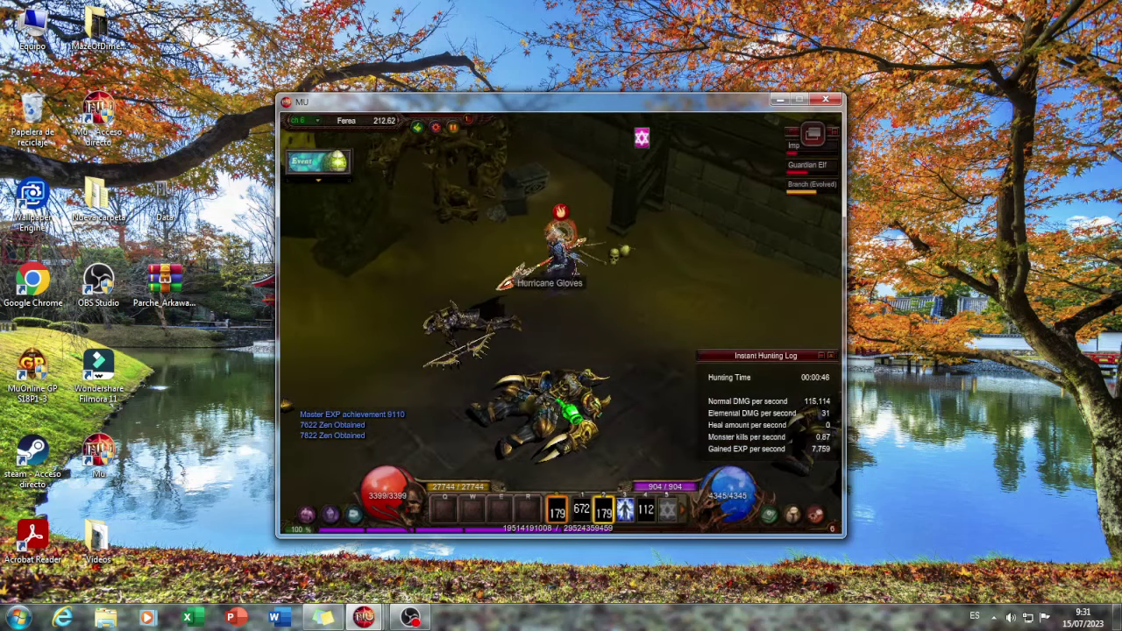